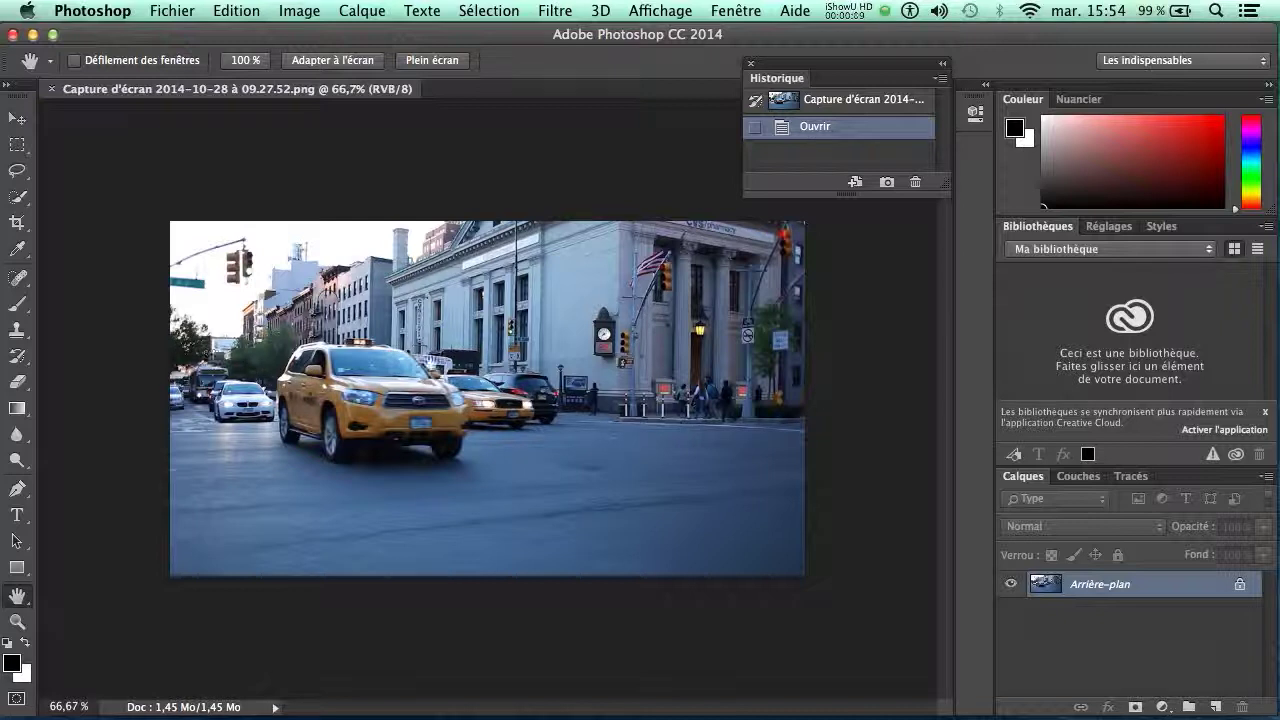
Choose the Rectangular Marquee tool and show its flyout of marquee variants
left_click(17, 144)
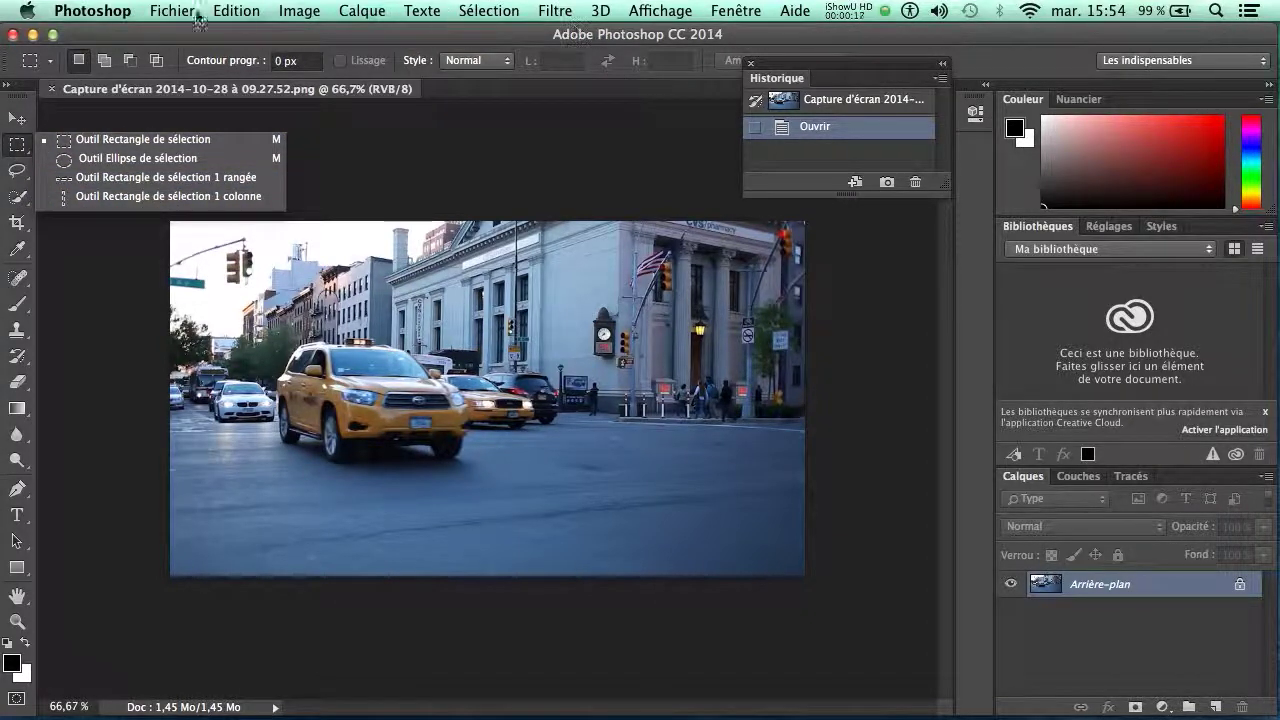
Browse the Lasso tool variants, then reselect Outil Rectangle de sélection
left_click(16, 174)
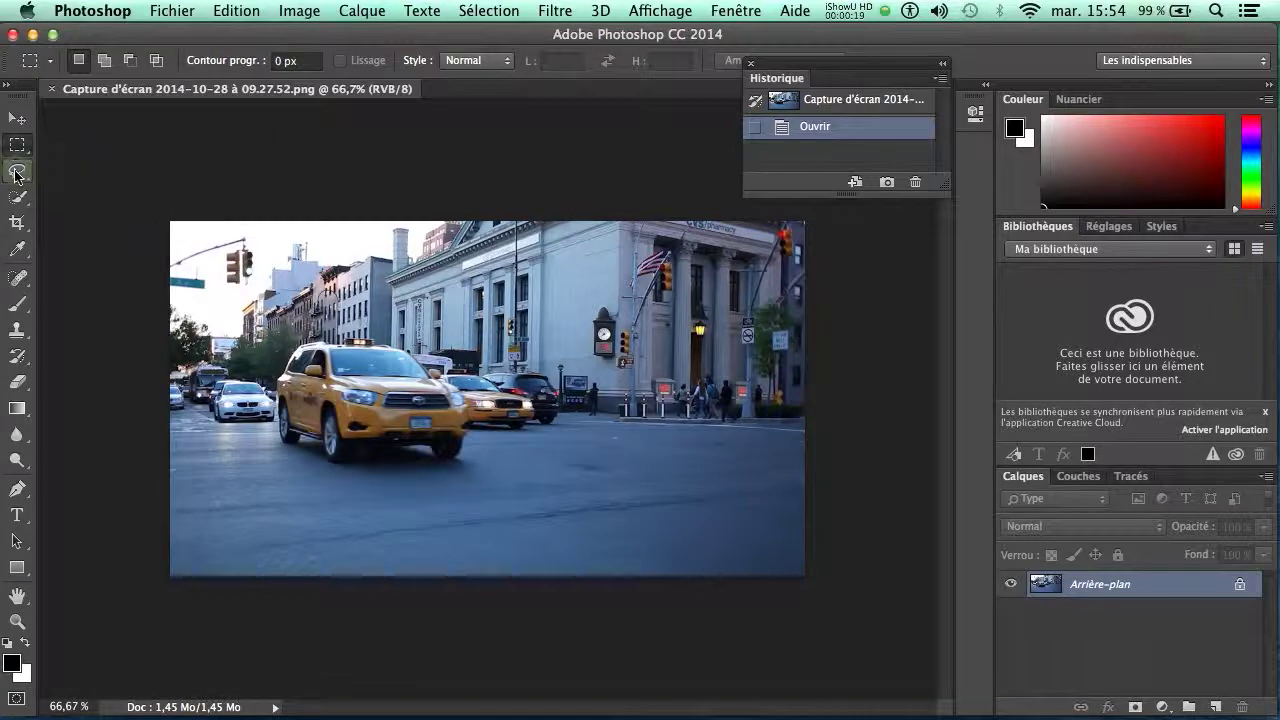
left_click(16, 174)
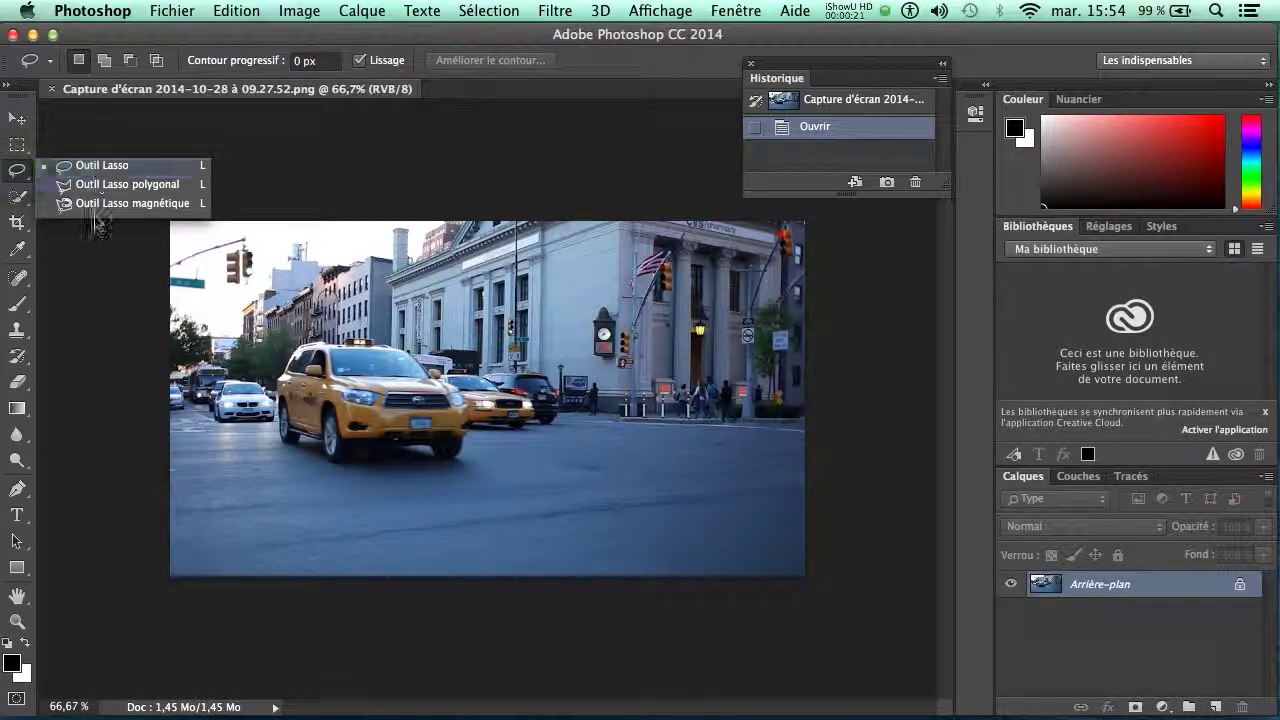
left_click(16, 144)
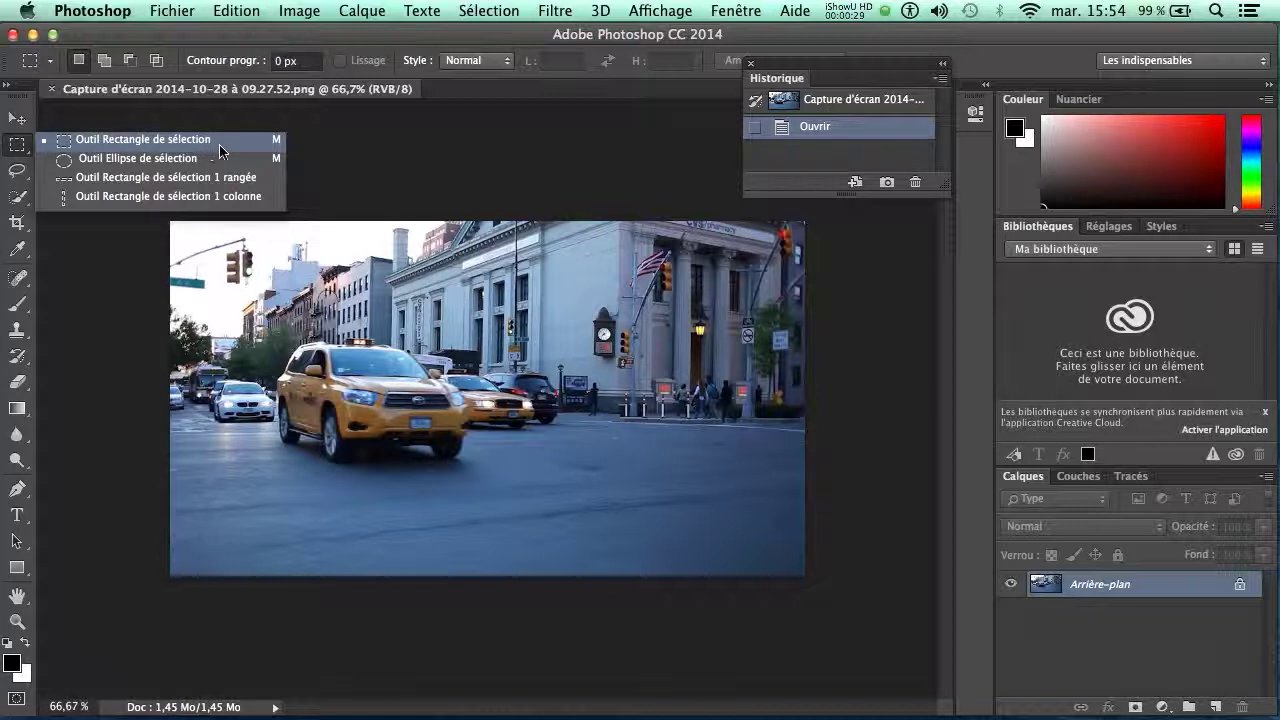
left_click(220, 144)
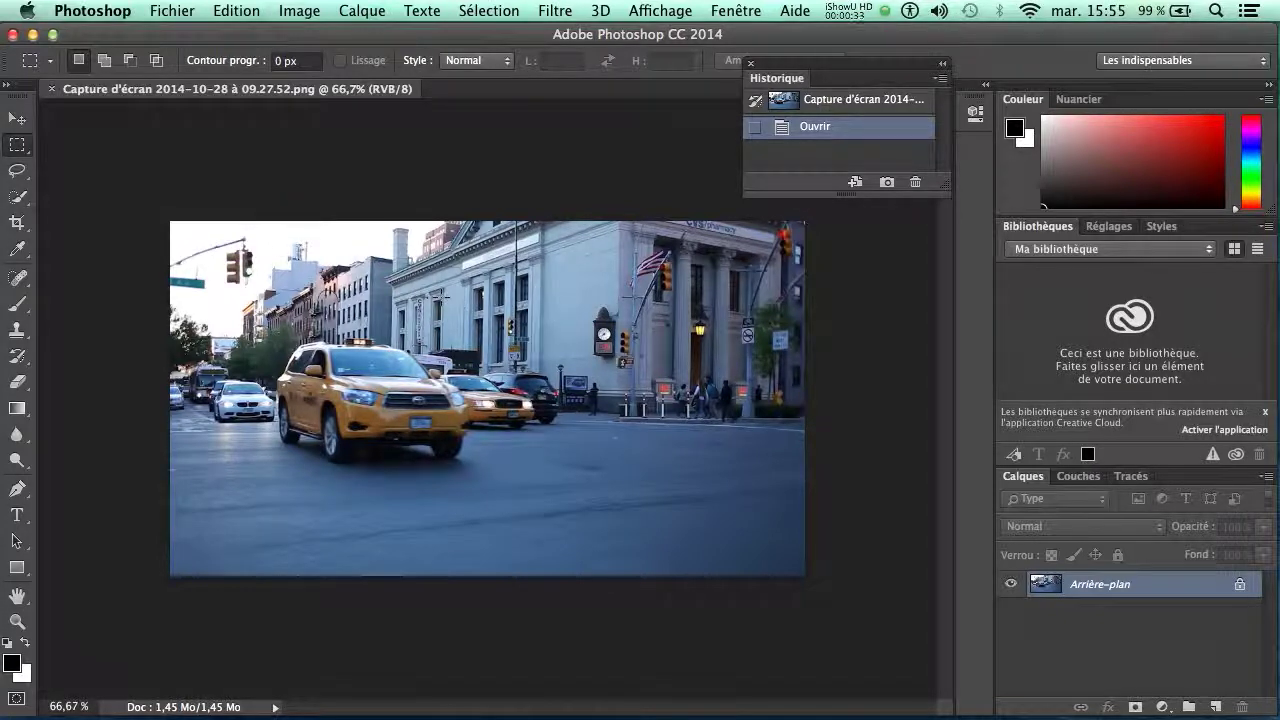
Draw a rectangular selection over the building front and second taxi, then open the Image menu
left_click_drag(437, 296, 648, 444)
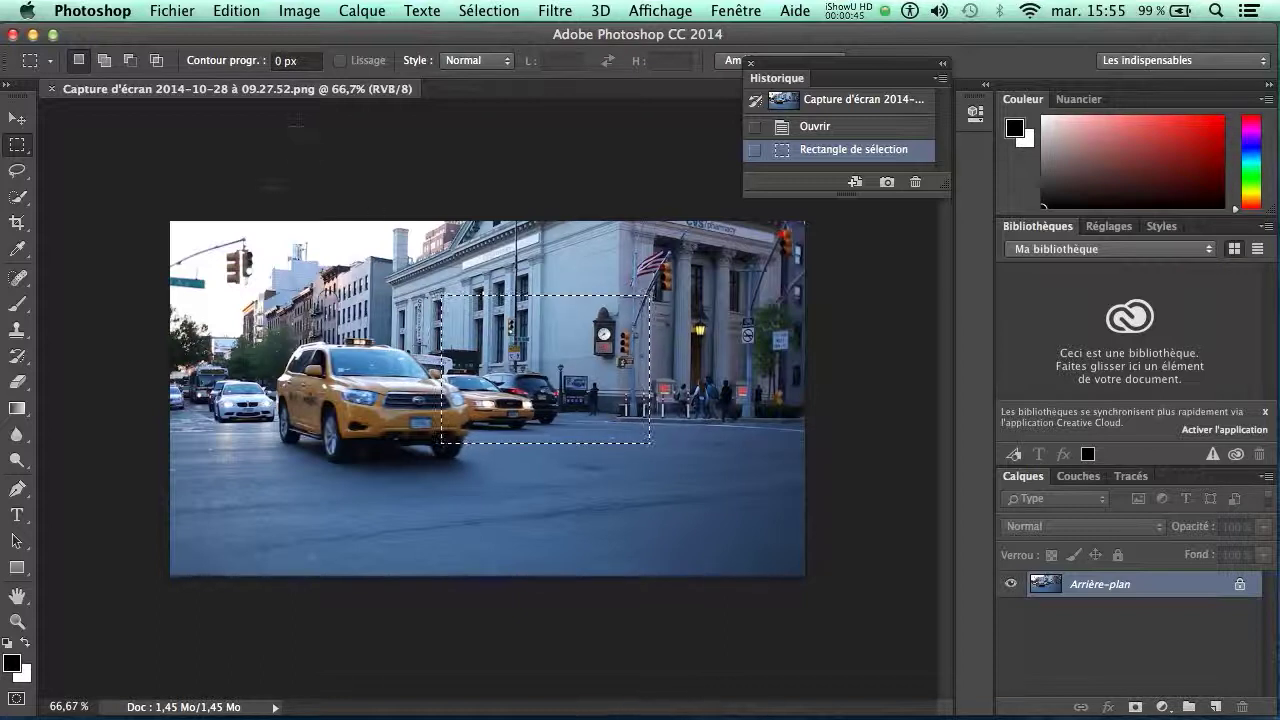
left_click(303, 11)
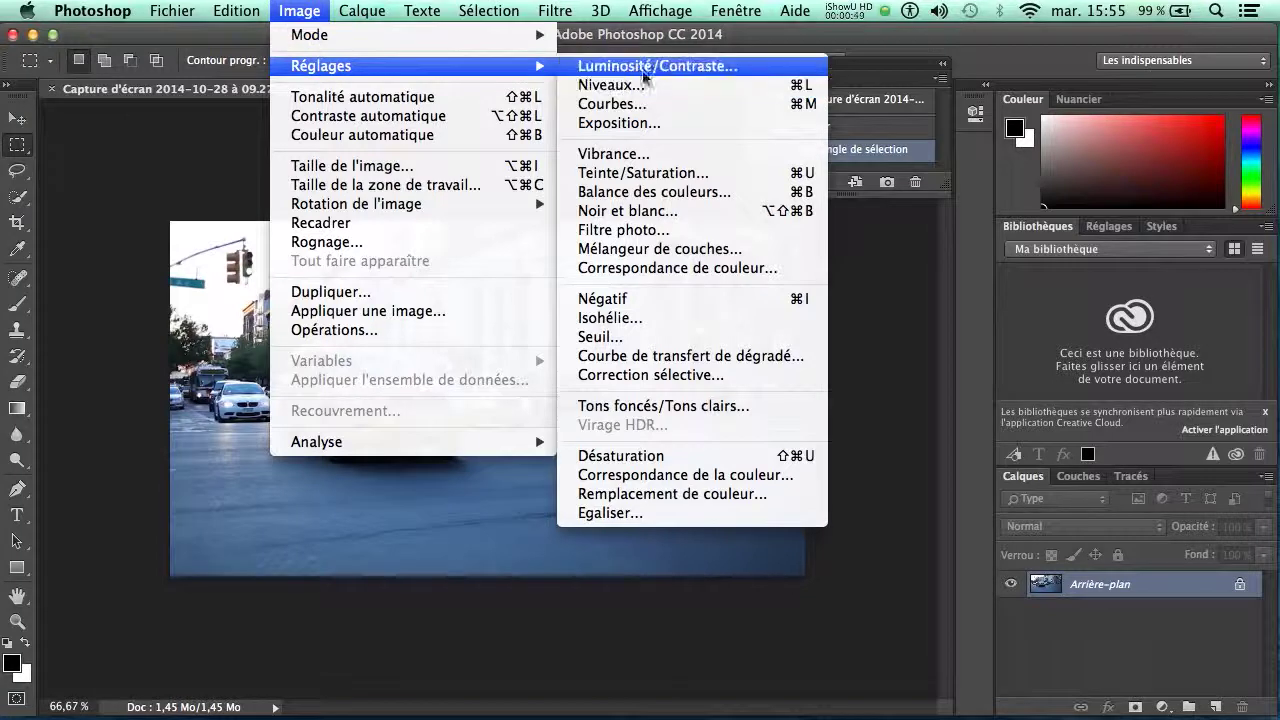
Preview Luminosité/Contraste on the selection (brightness 133, -14, 79; contrast 39), then cancel it
left_click(648, 60)
left_click_drag(763, 187, 851, 203)
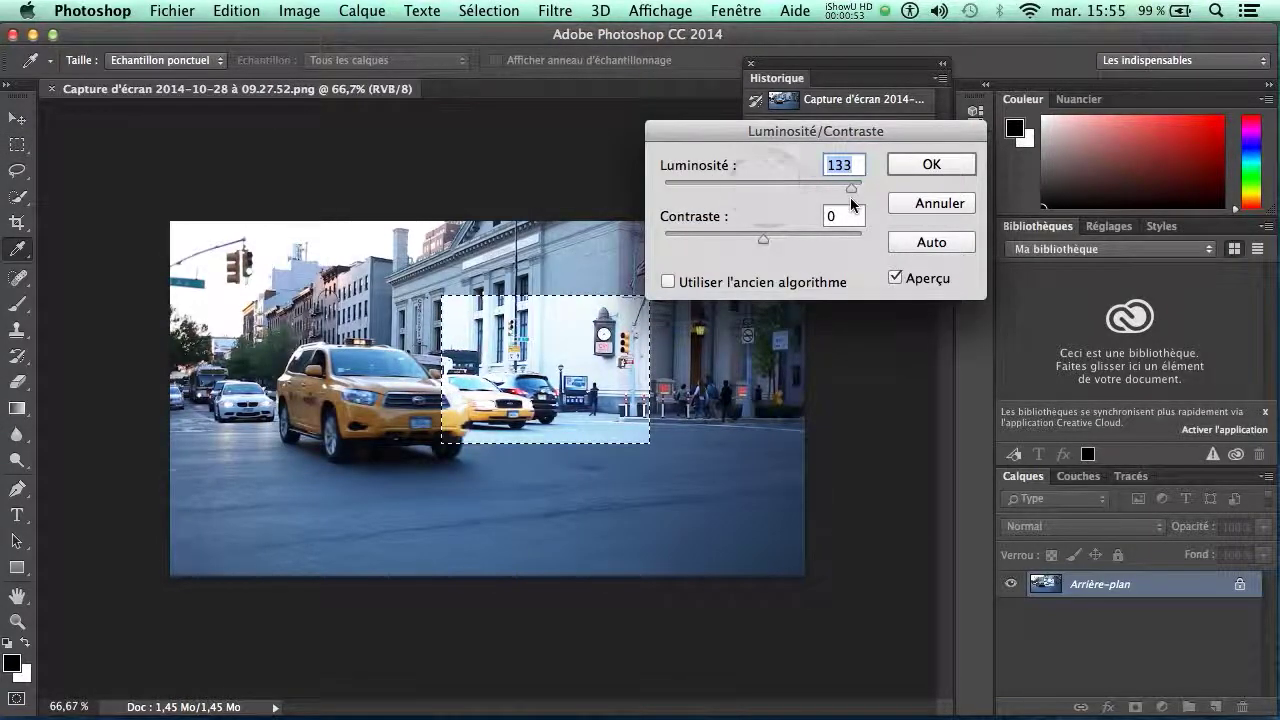
left_click_drag(811, 190, 755, 195)
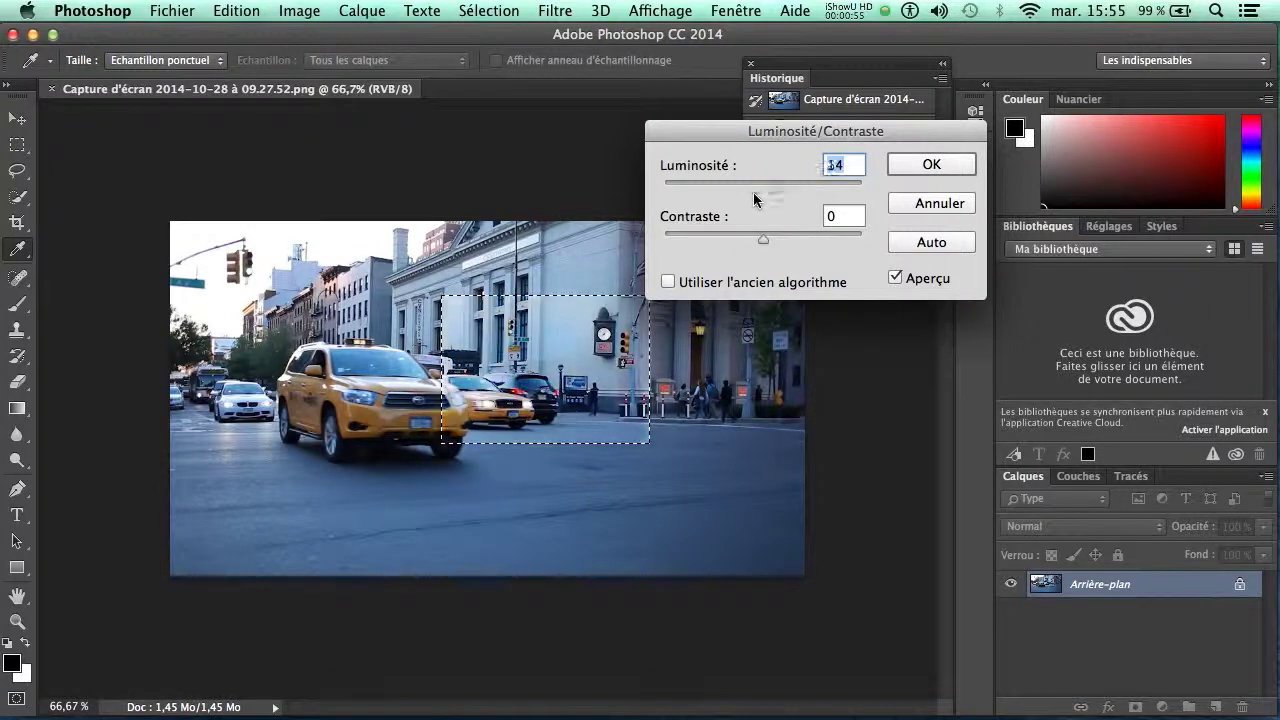
left_click_drag(763, 240, 597, 258)
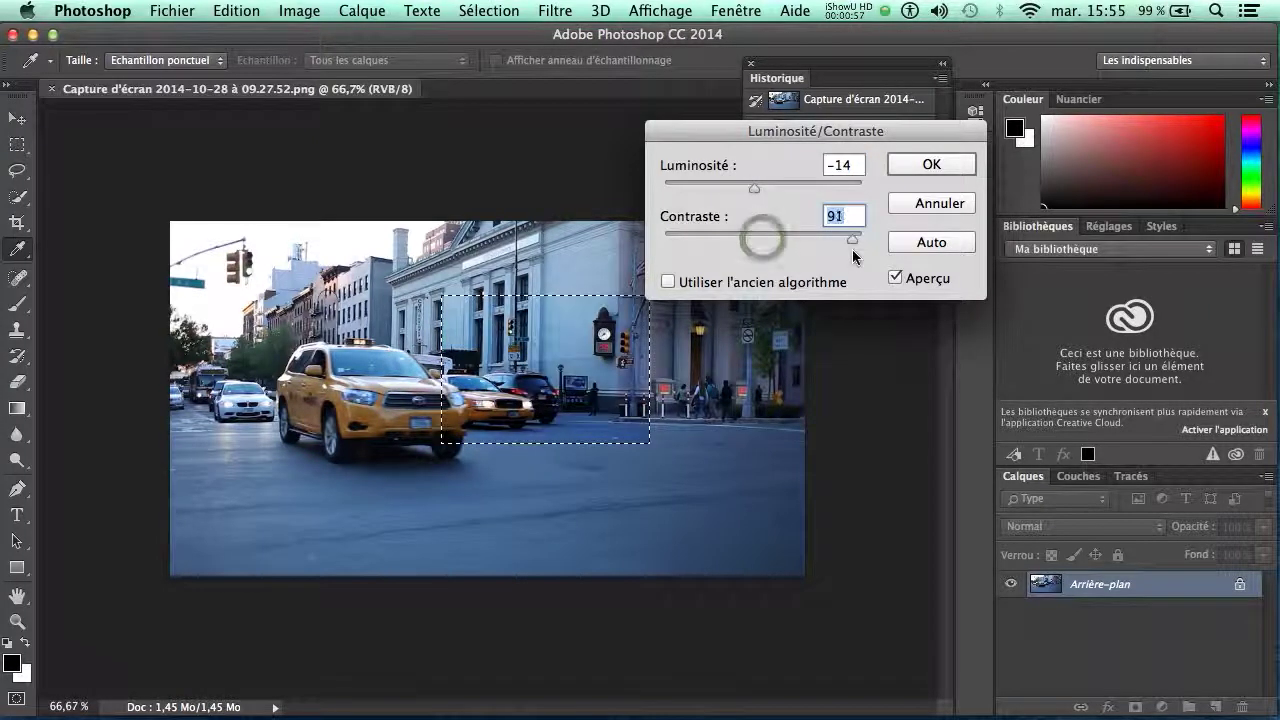
left_click_drag(596, 259, 802, 240)
left_click_drag(759, 187, 814, 185)
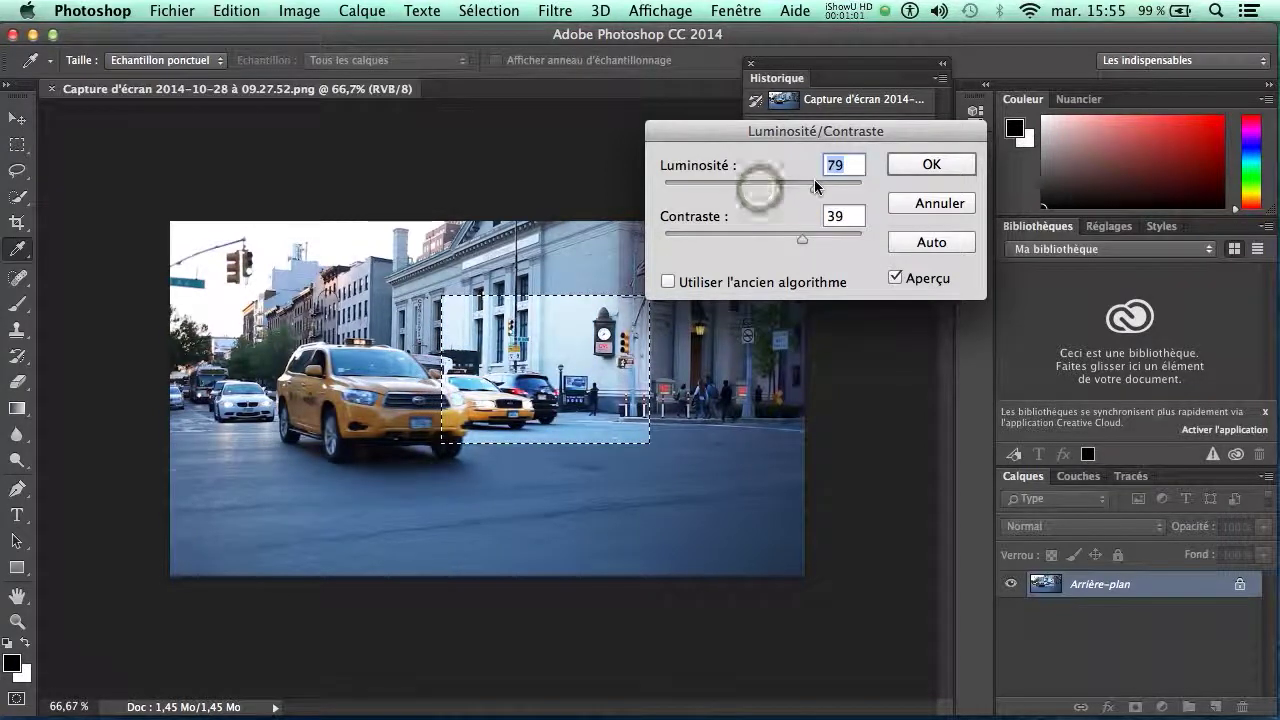
left_click(917, 206)
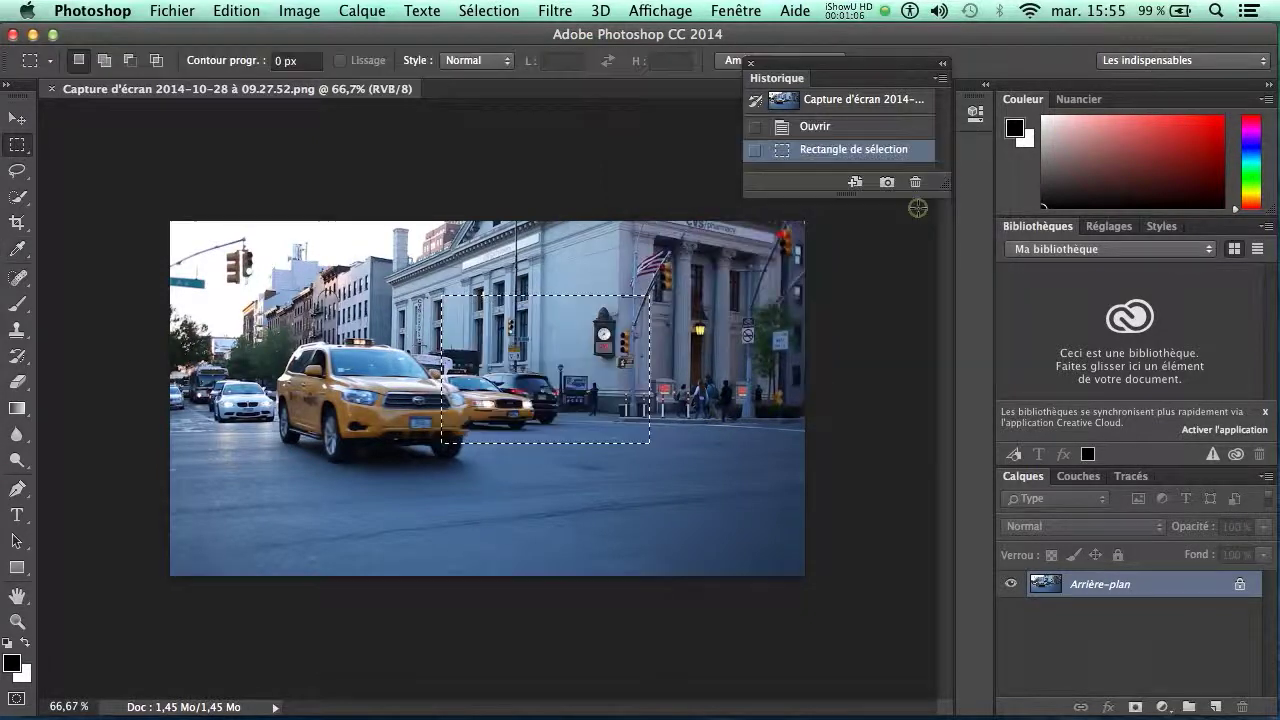
left_click(300, 10)
mouse_move(321, 66)
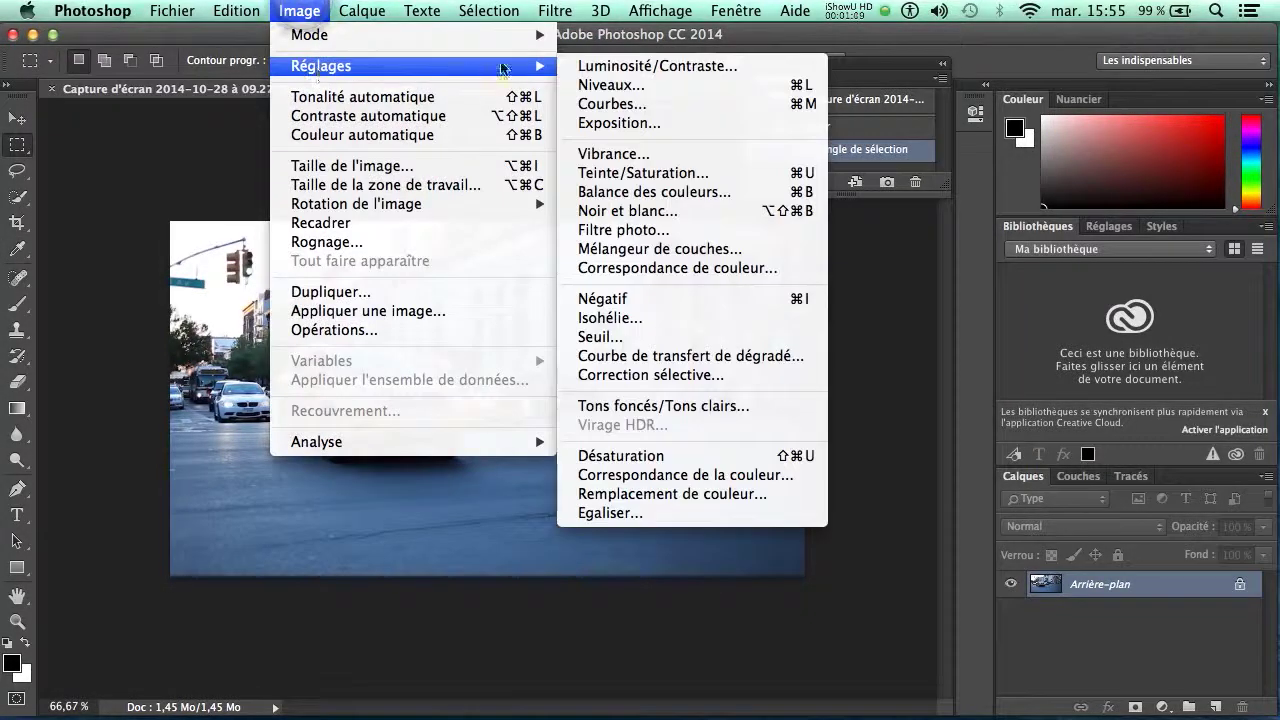
left_click(614, 174)
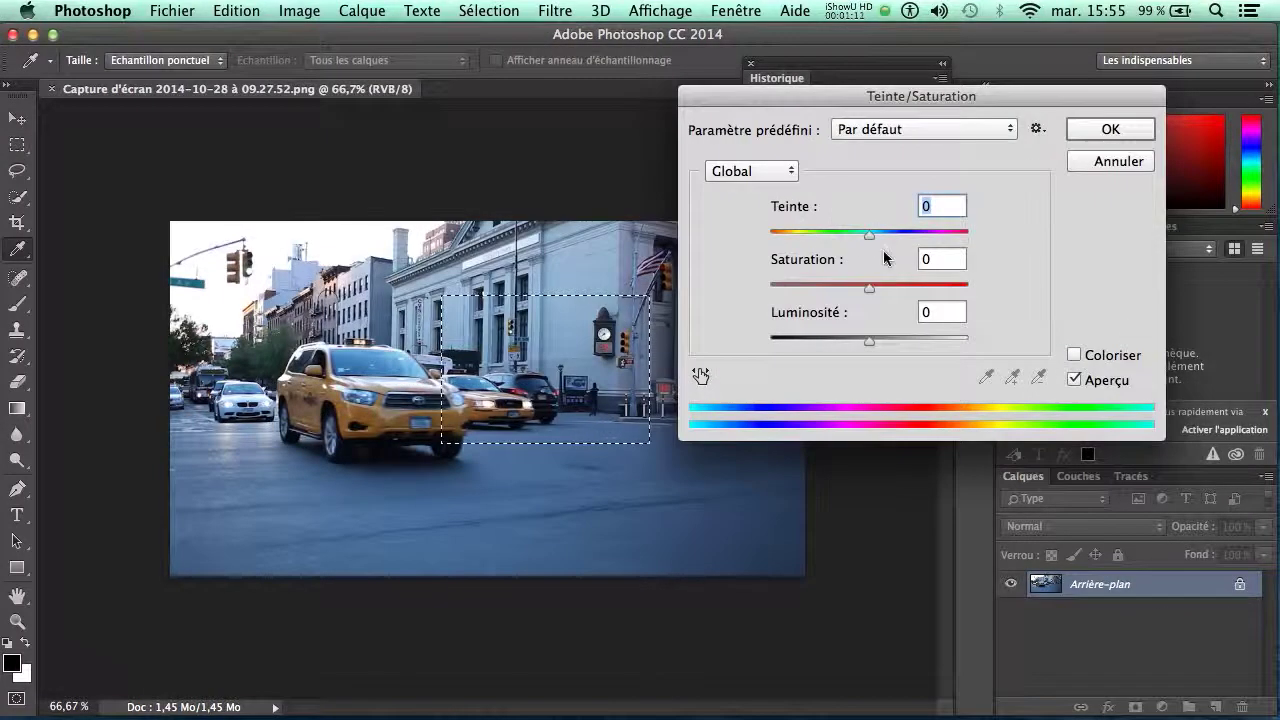
left_click_drag(871, 243, 790, 261)
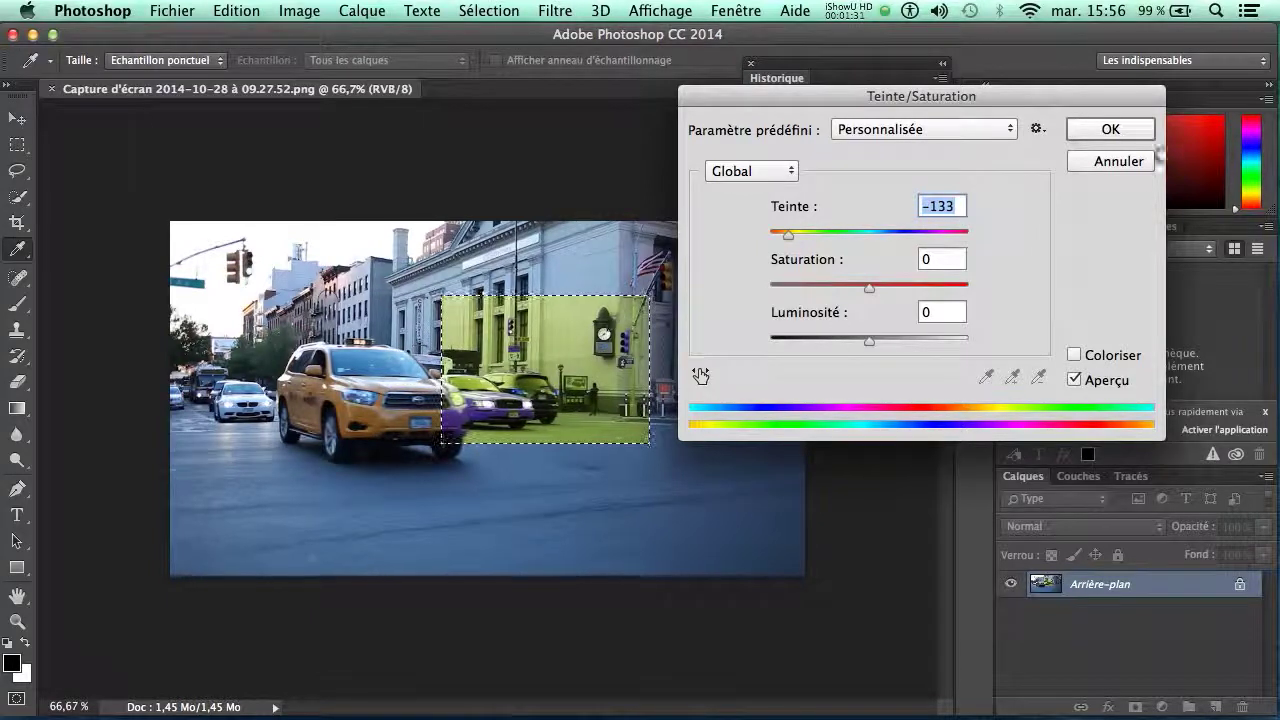
left_click(1092, 163)
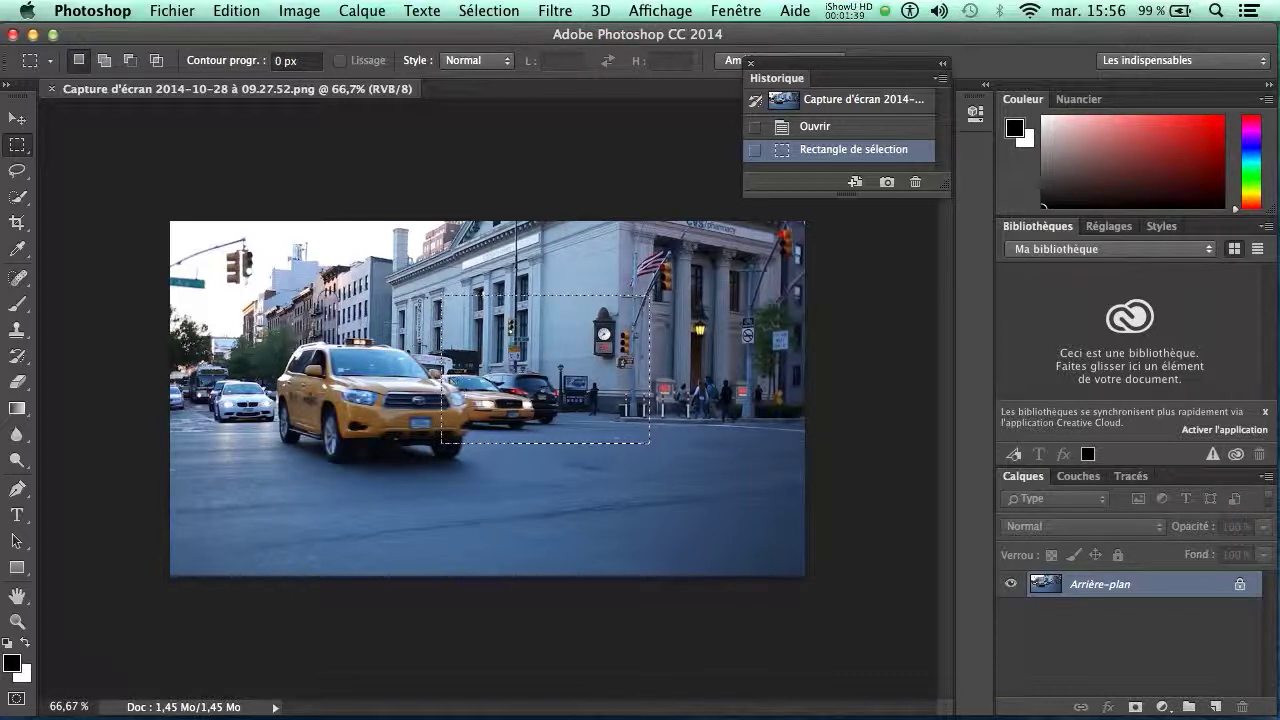
Clear the selection and redraw rectangles around the front taxi and building
left_click(386, 320)
left_click_drag(399, 298, 610, 458)
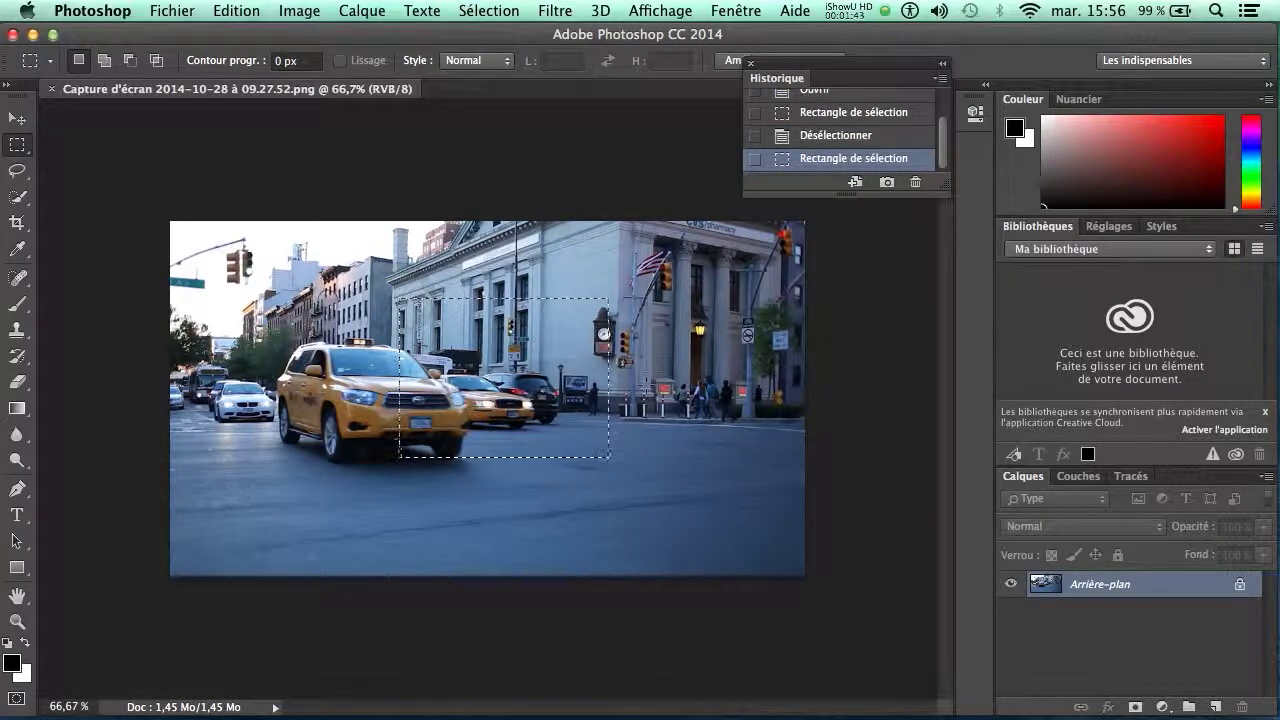
left_click(652, 371)
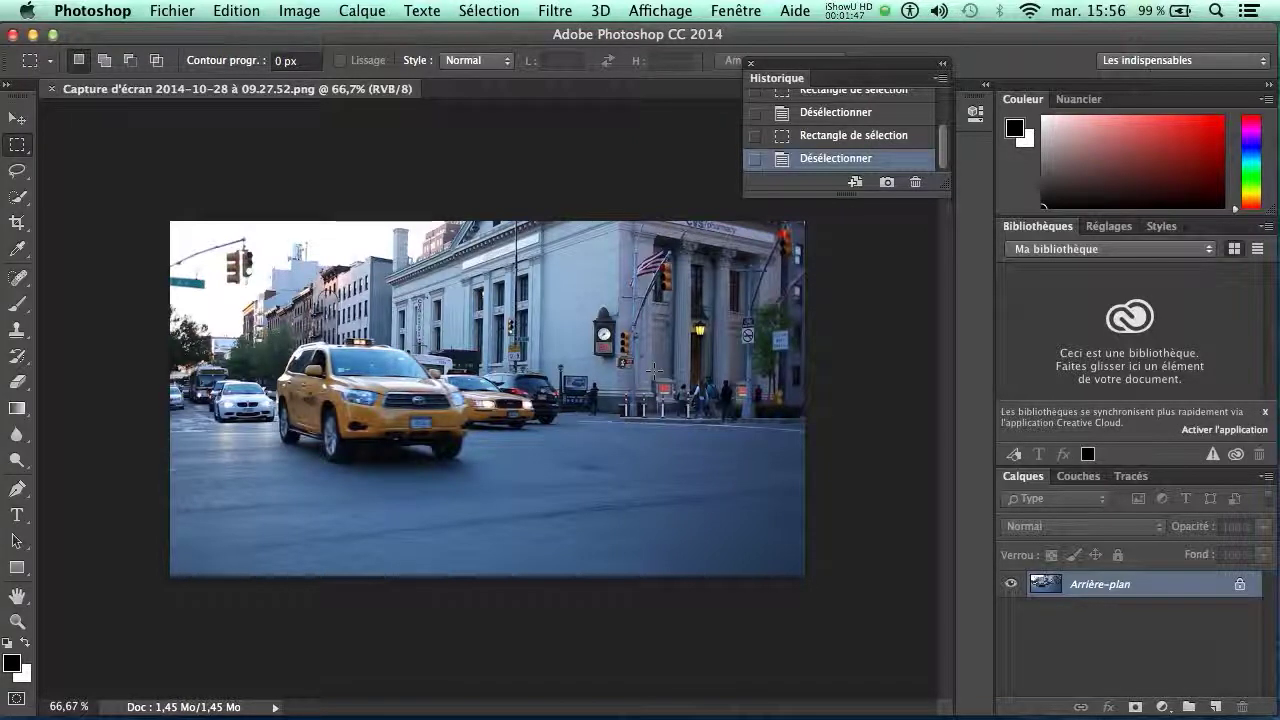
left_click_drag(187, 278, 320, 325)
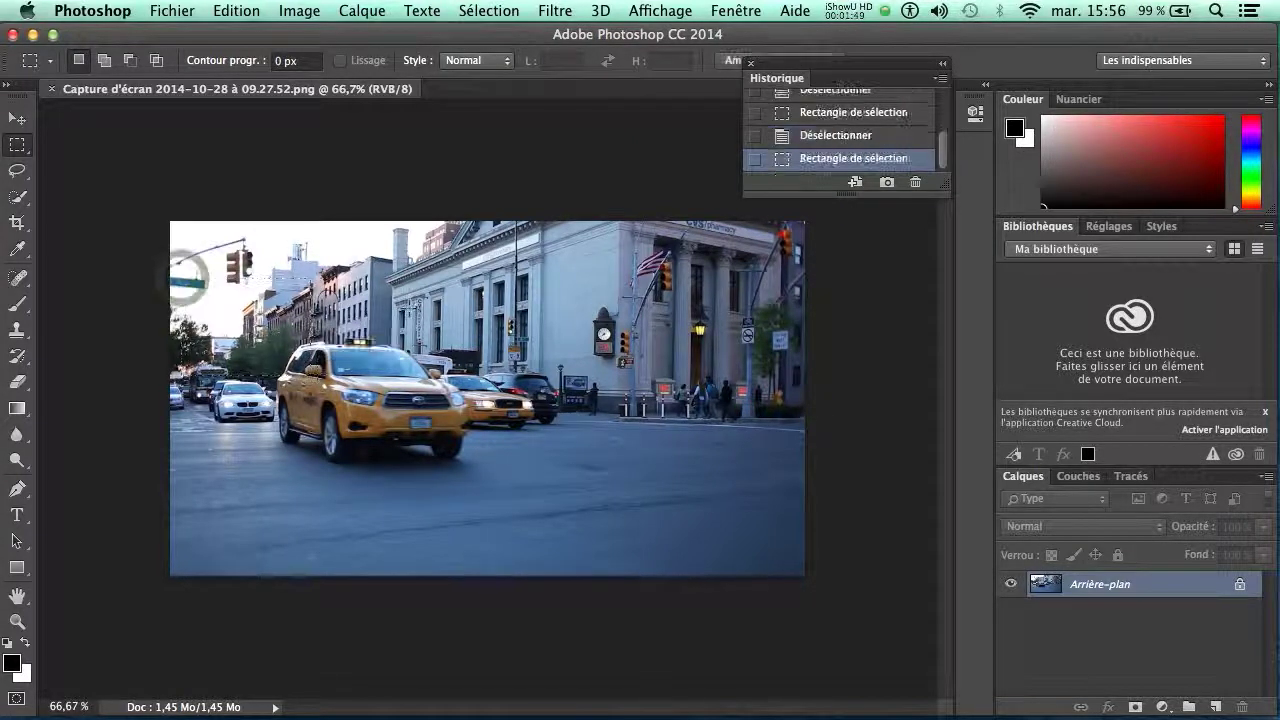
left_click_drag(390, 293, 536, 380)
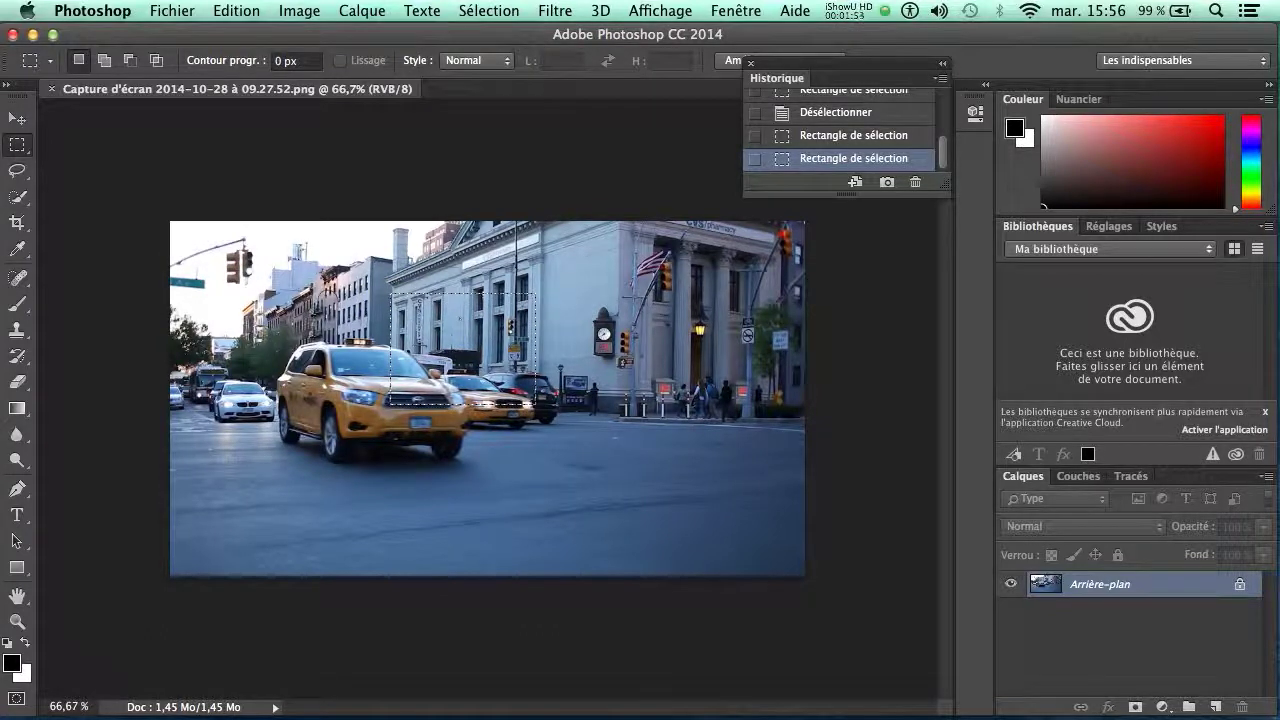
left_click_drag(250, 263, 416, 380)
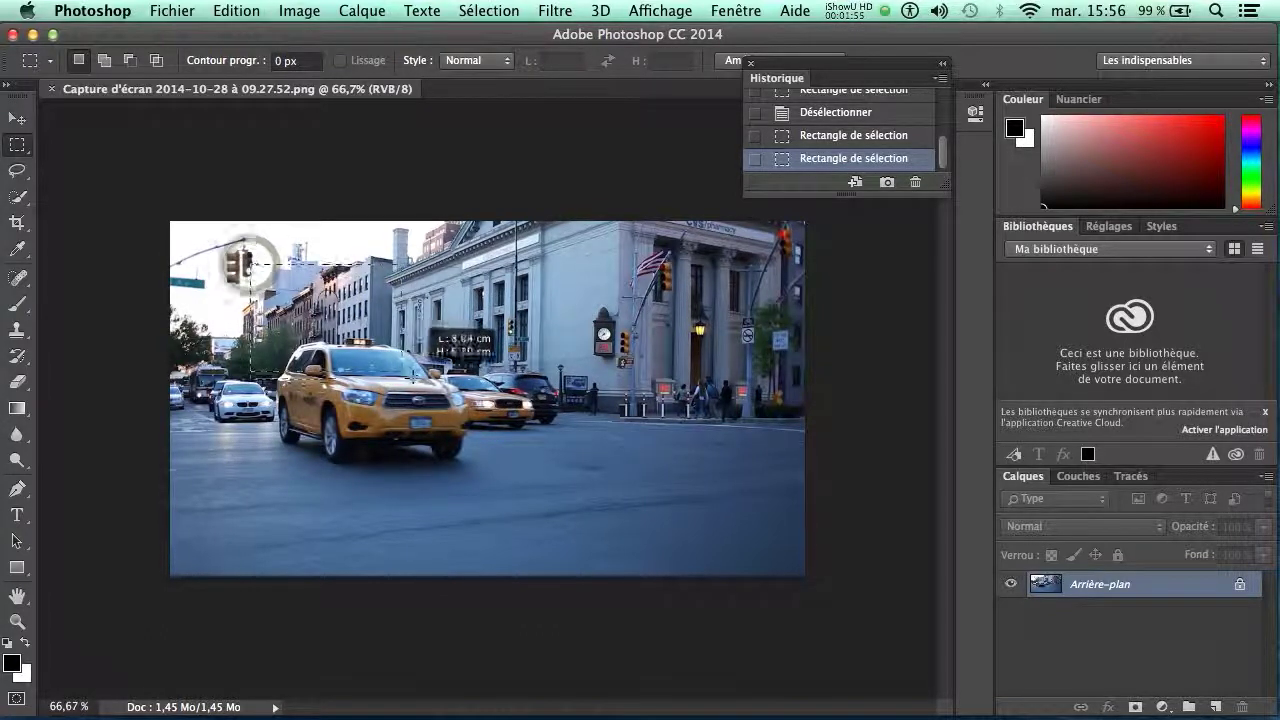
Shift-add two rectangles, one over the street and one beside the existing selection
key("shift")
left_click_drag(568, 350, 708, 489)
left_click_drag(515, 260, 673, 327)
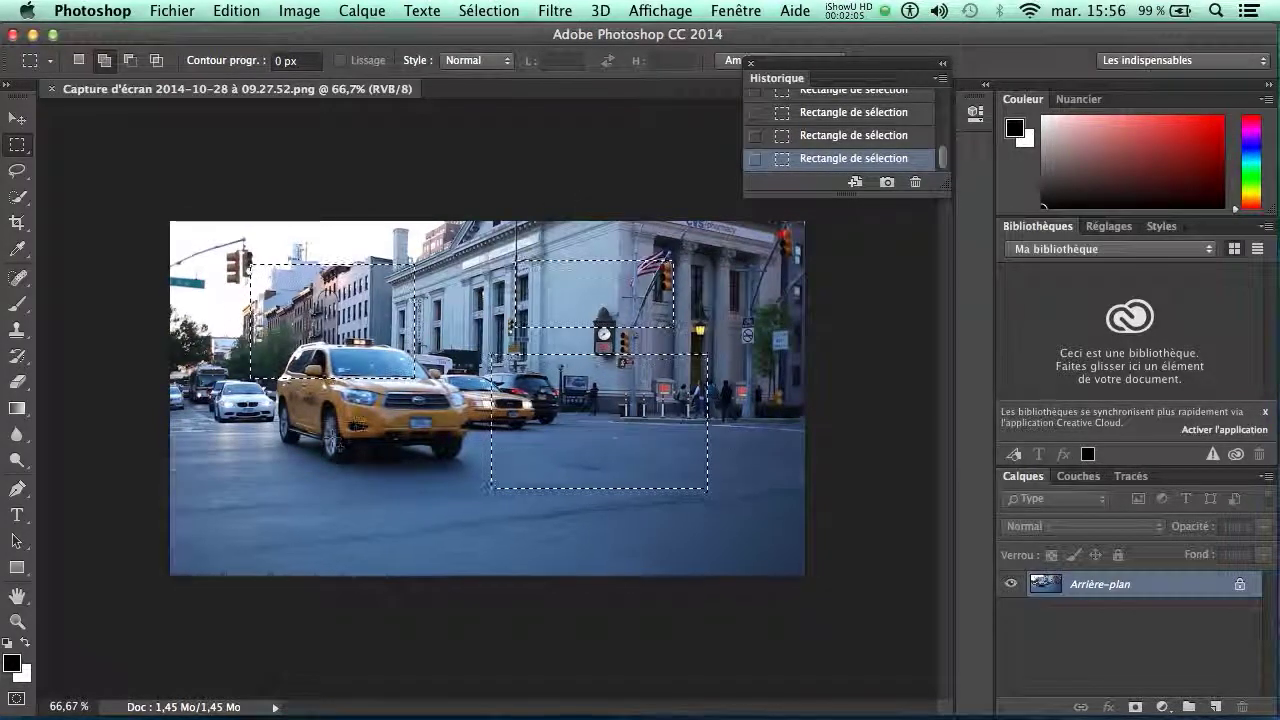
left_click(20, 146)
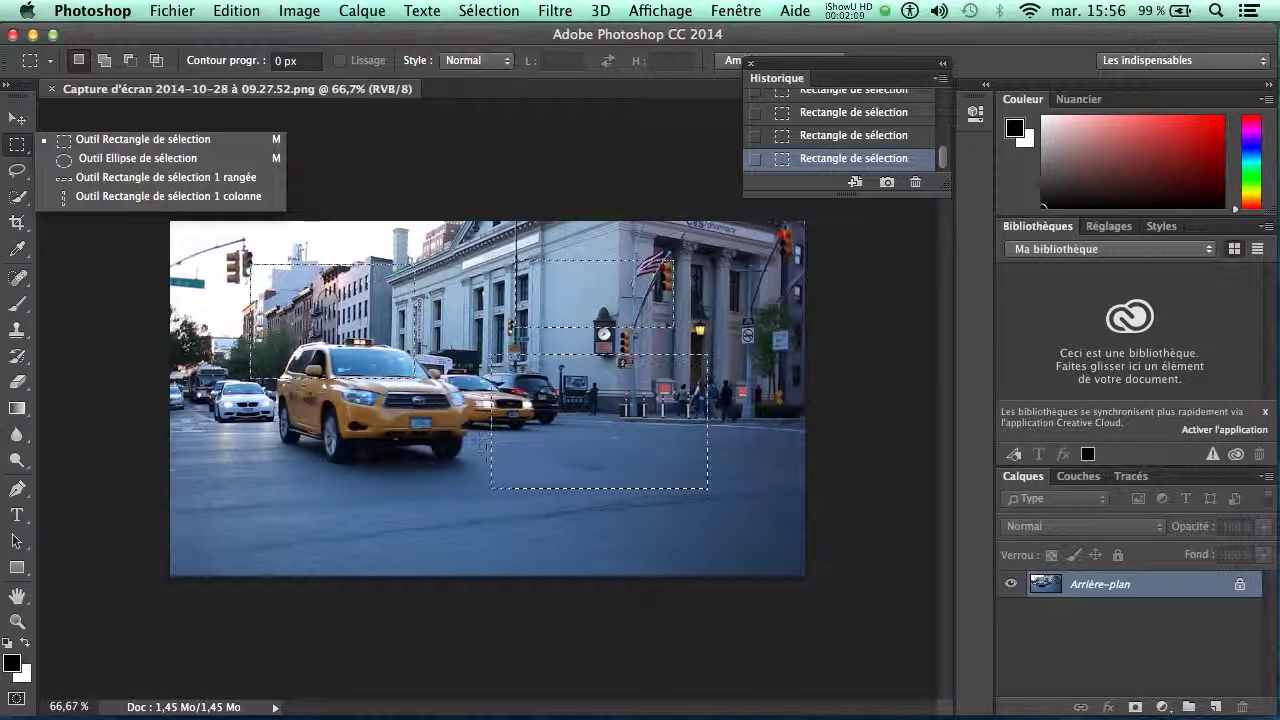
left_click(478, 440)
Alt-subtract the open road area and the upper selection's far-left part
key("alt")
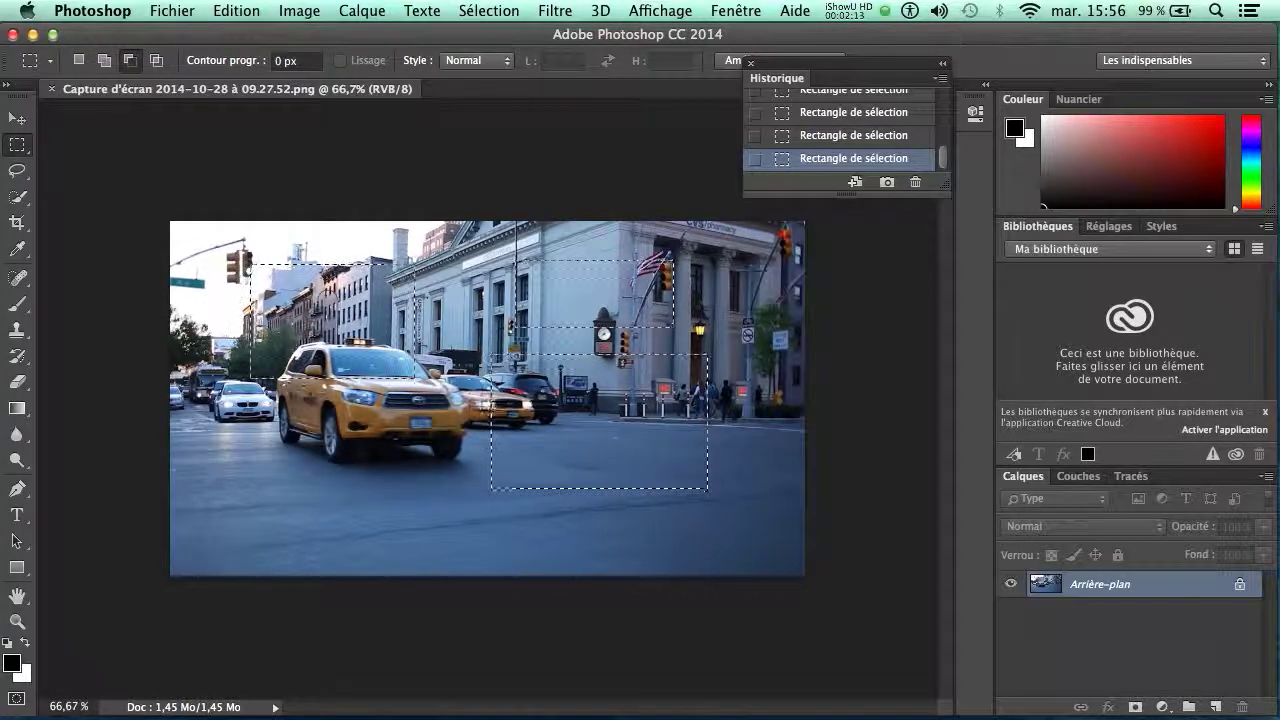
mouse_move(738, 420)
left_mouse_down()
mouse_move(582, 443)
mouse_move(480, 490)
left_mouse_up()
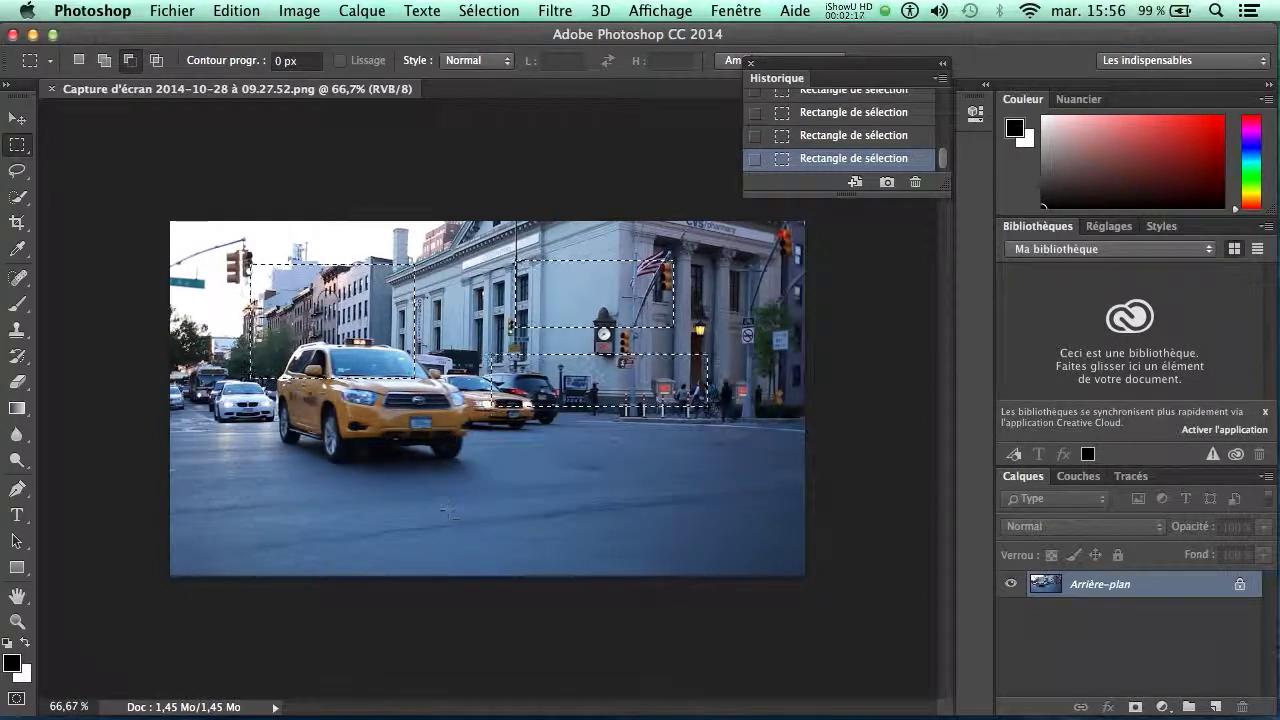
left_click_drag(338, 392, 178, 226)
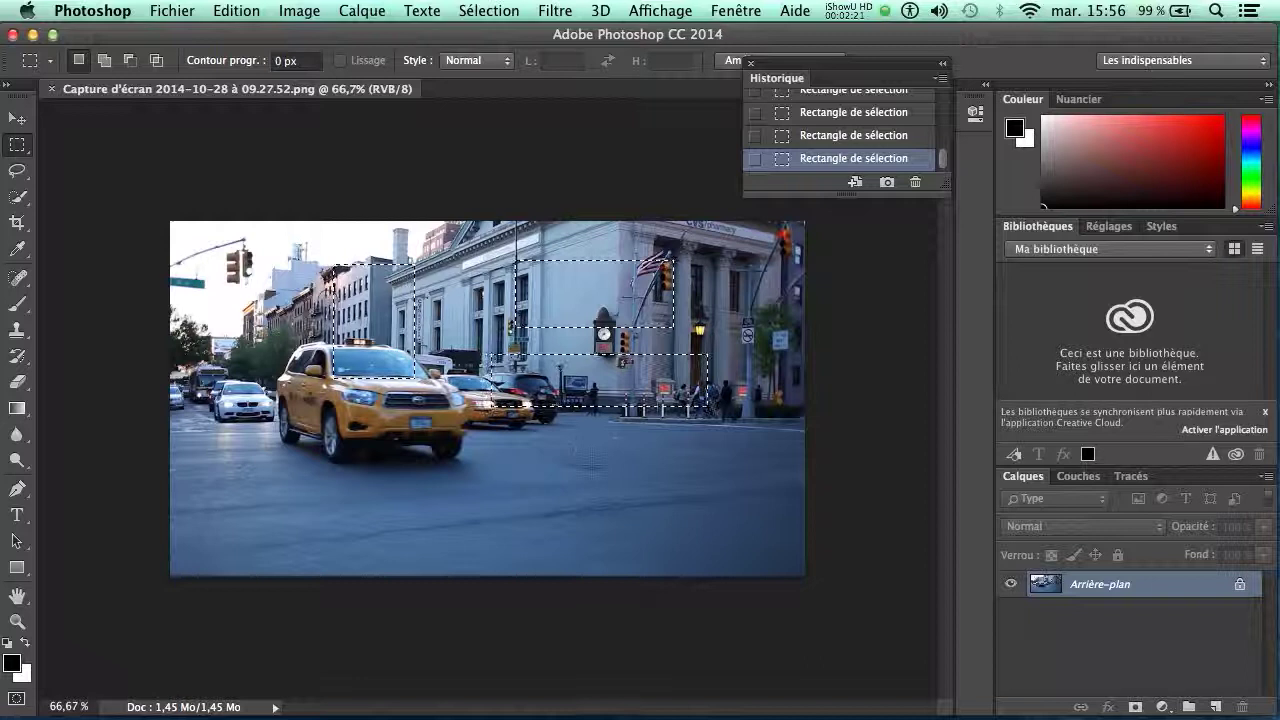
left_click(299, 11)
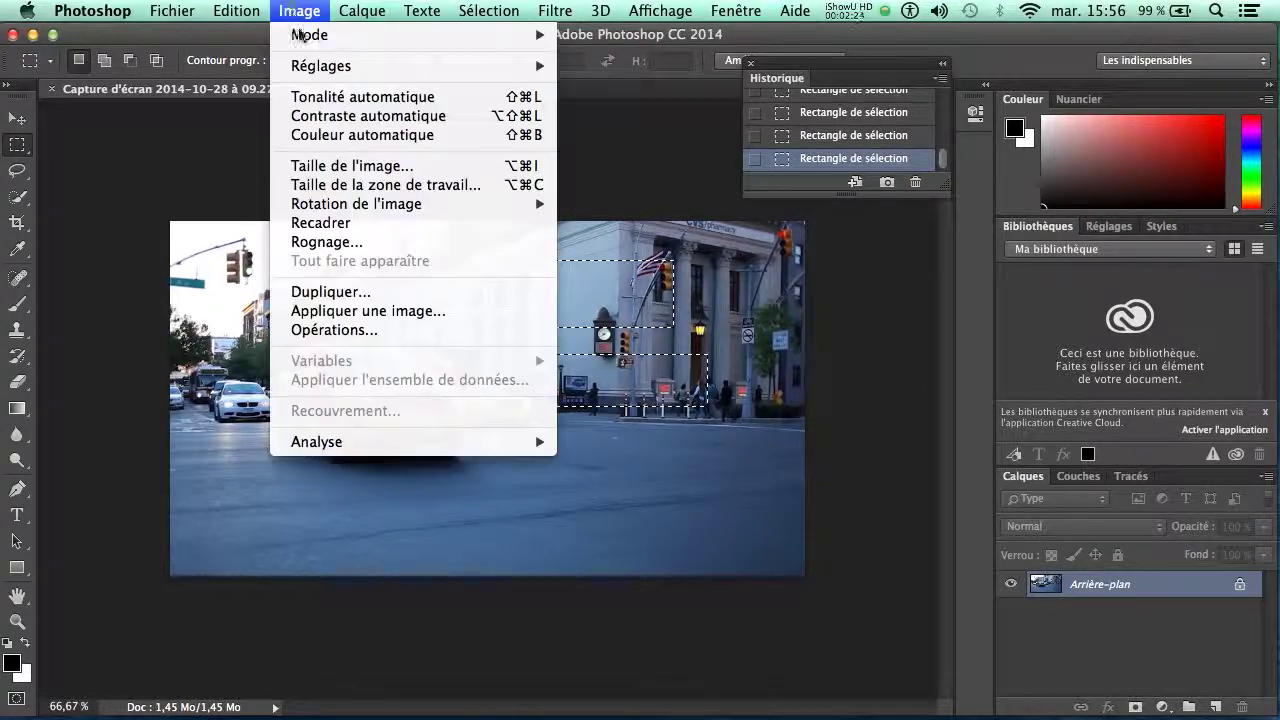
mouse_move(330, 66)
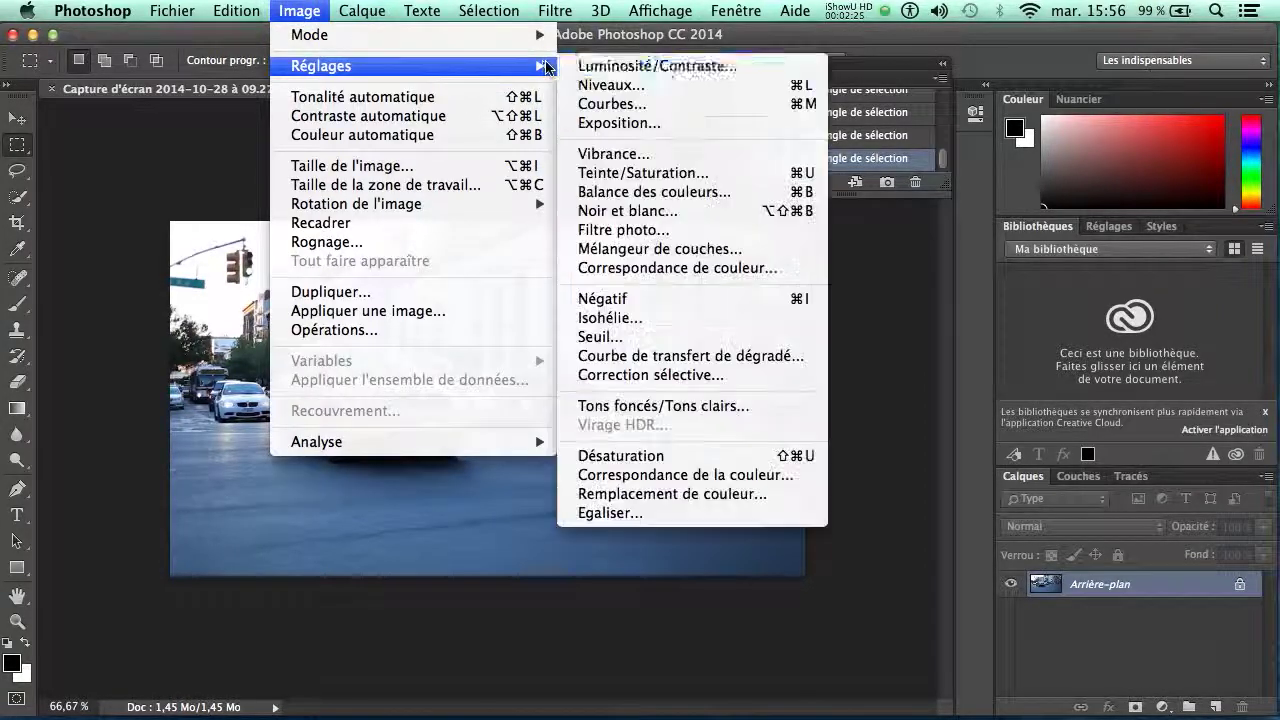
left_click(655, 66)
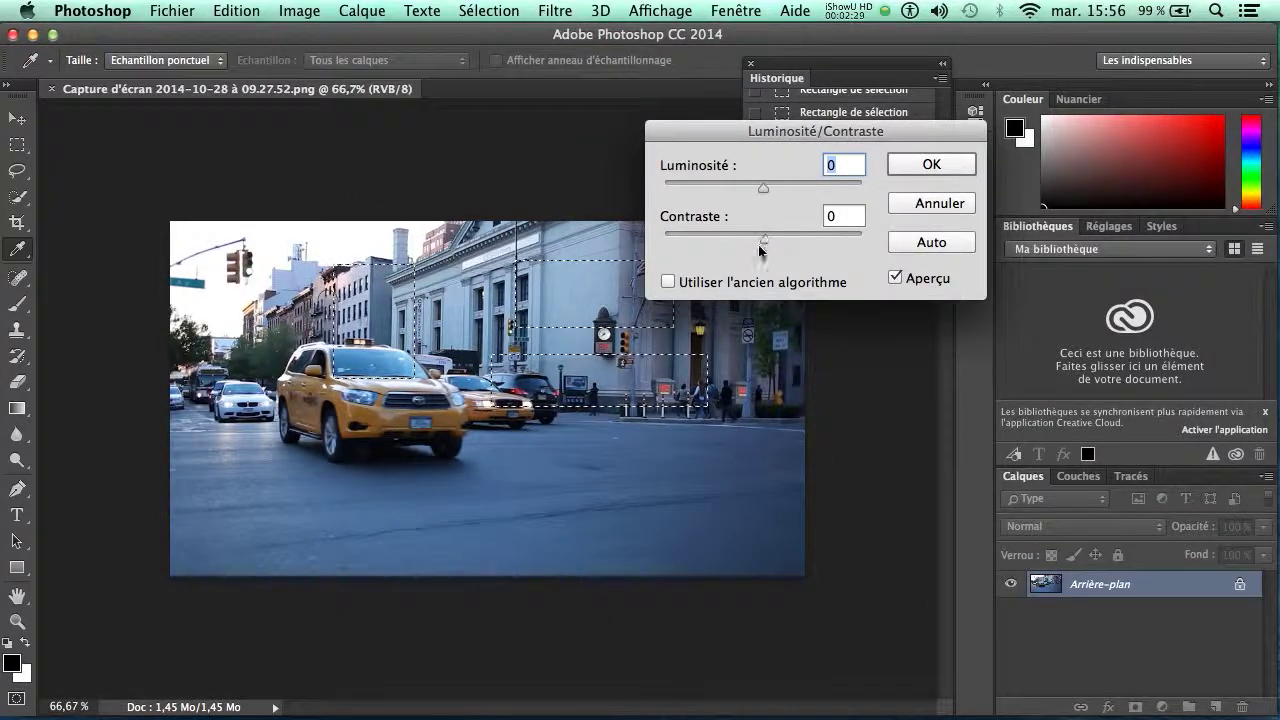
mouse_move(765, 188)
left_mouse_down()
mouse_move(876, 206)
mouse_move(658, 193)
mouse_move(813, 189)
left_mouse_up()
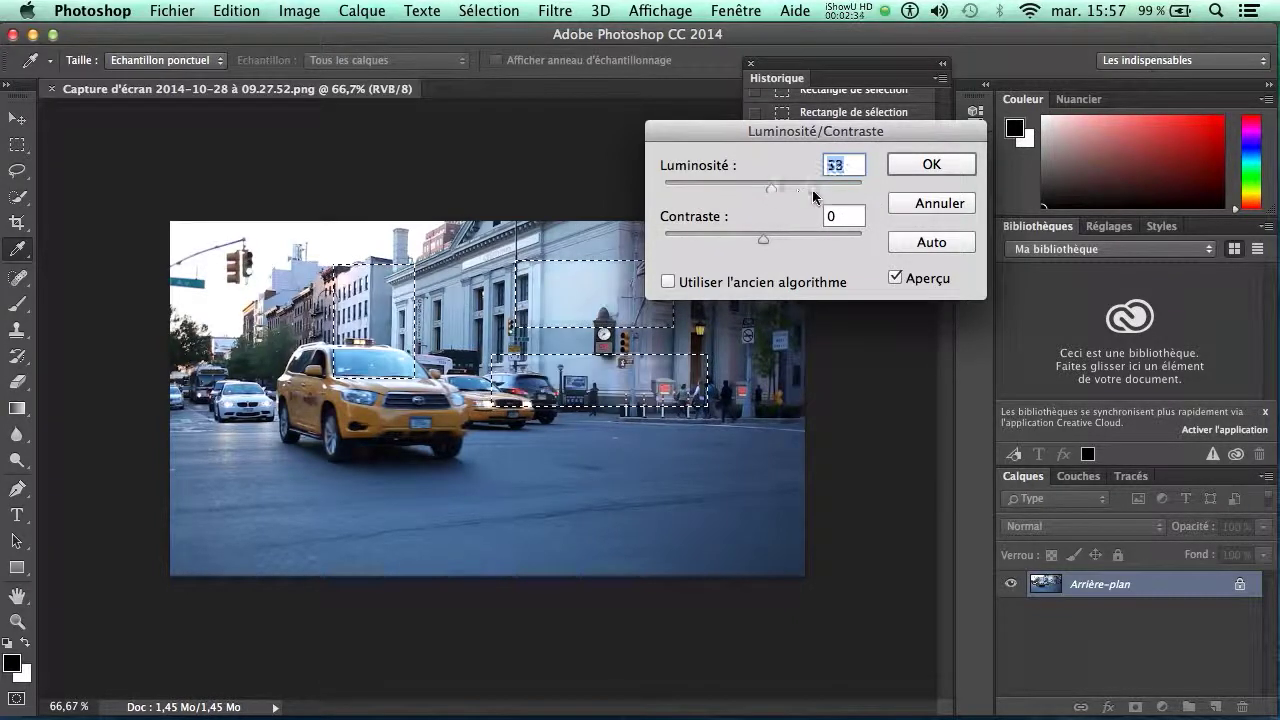
left_click(933, 204)
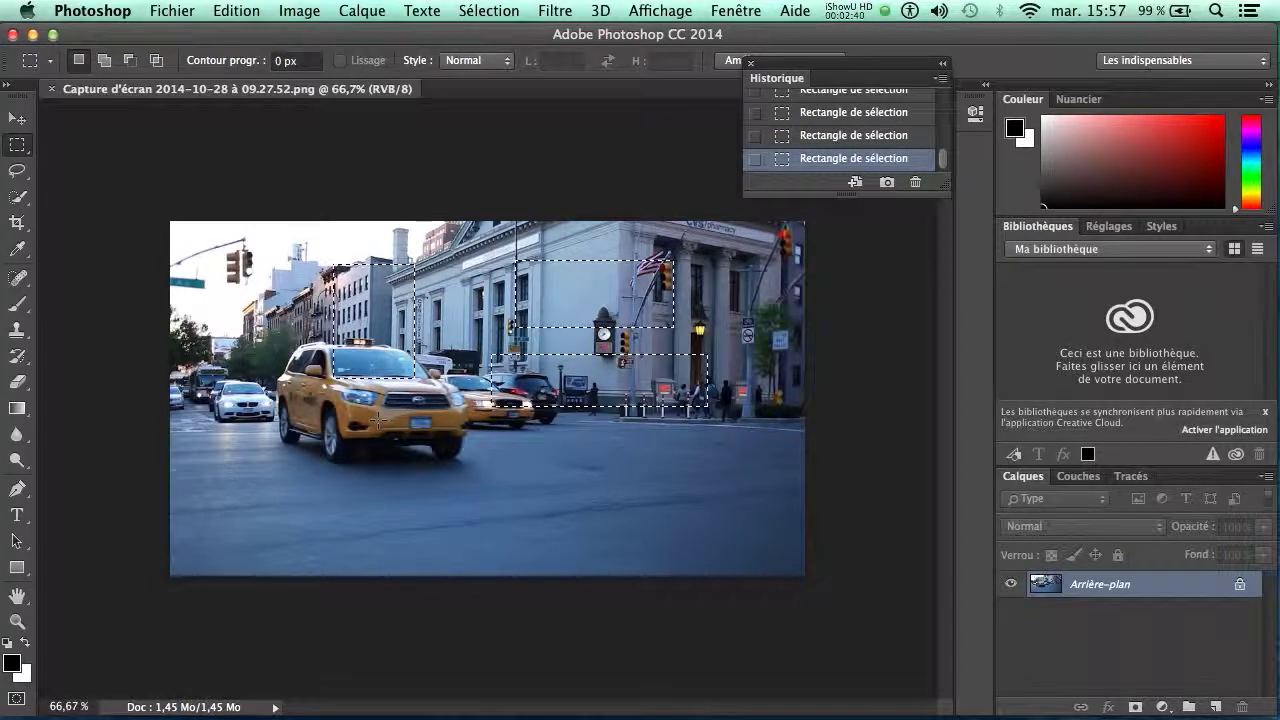
Switch to the Elliptical Marquee, clear the selection, and draw ellipses over the front taxi and building
left_click(15, 147)
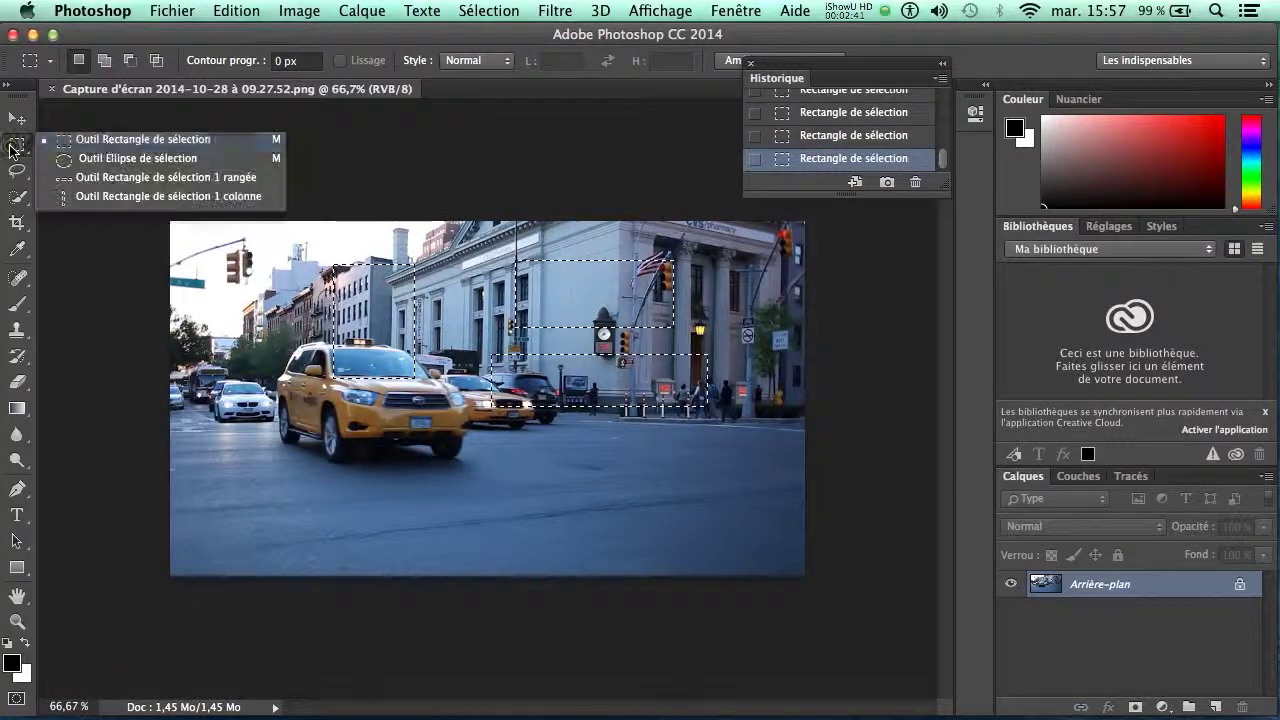
left_click(176, 160)
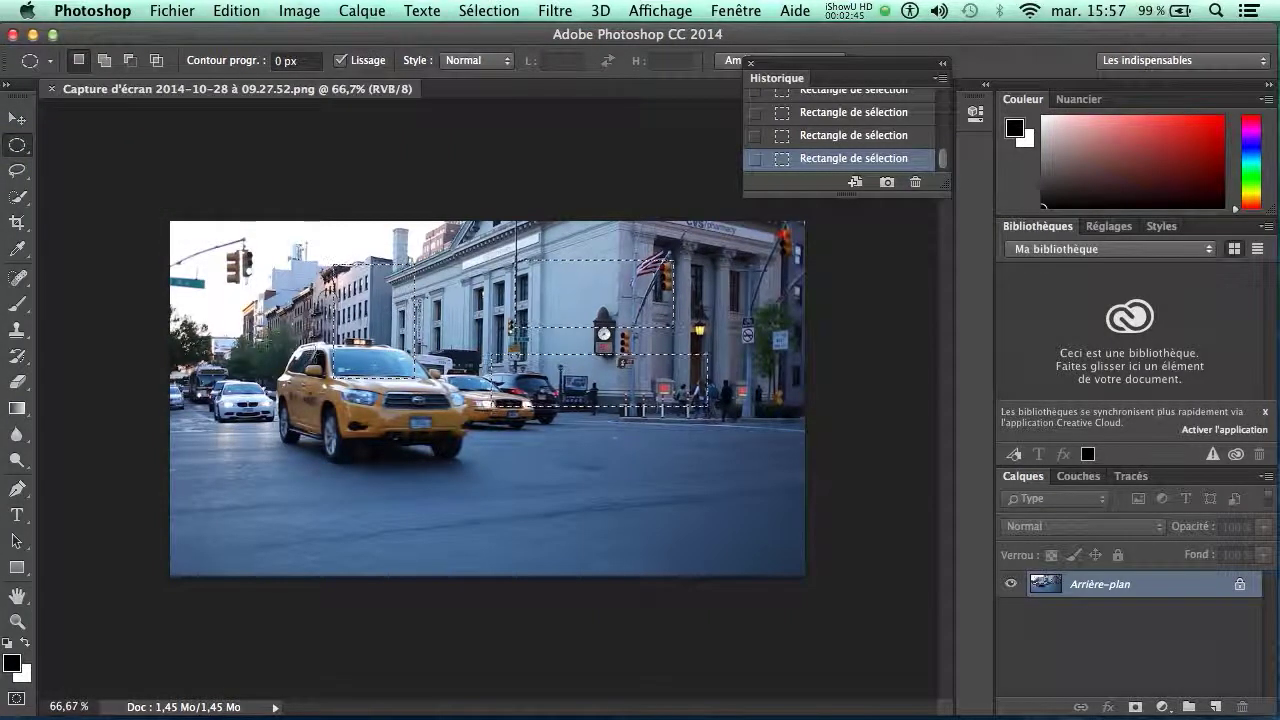
key("ctrl+d")
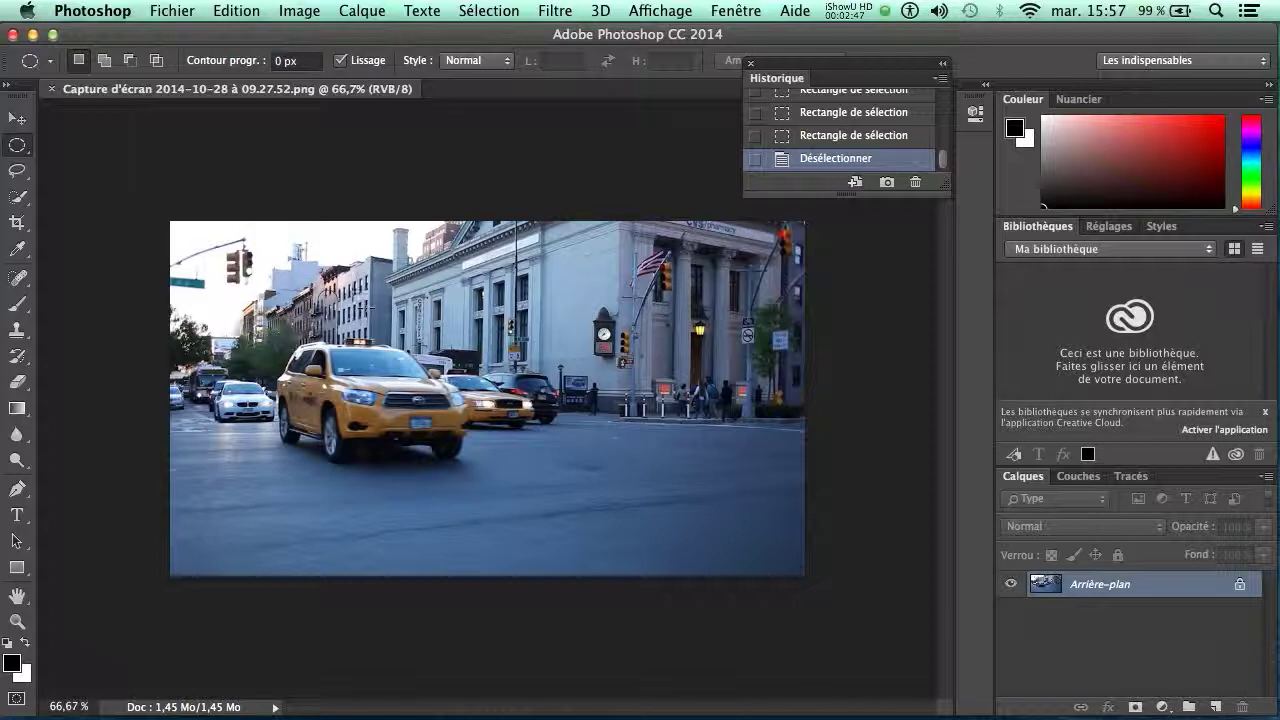
mouse_move(358, 291)
left_mouse_down()
mouse_move(493, 425)
mouse_move(432, 401)
left_mouse_up()
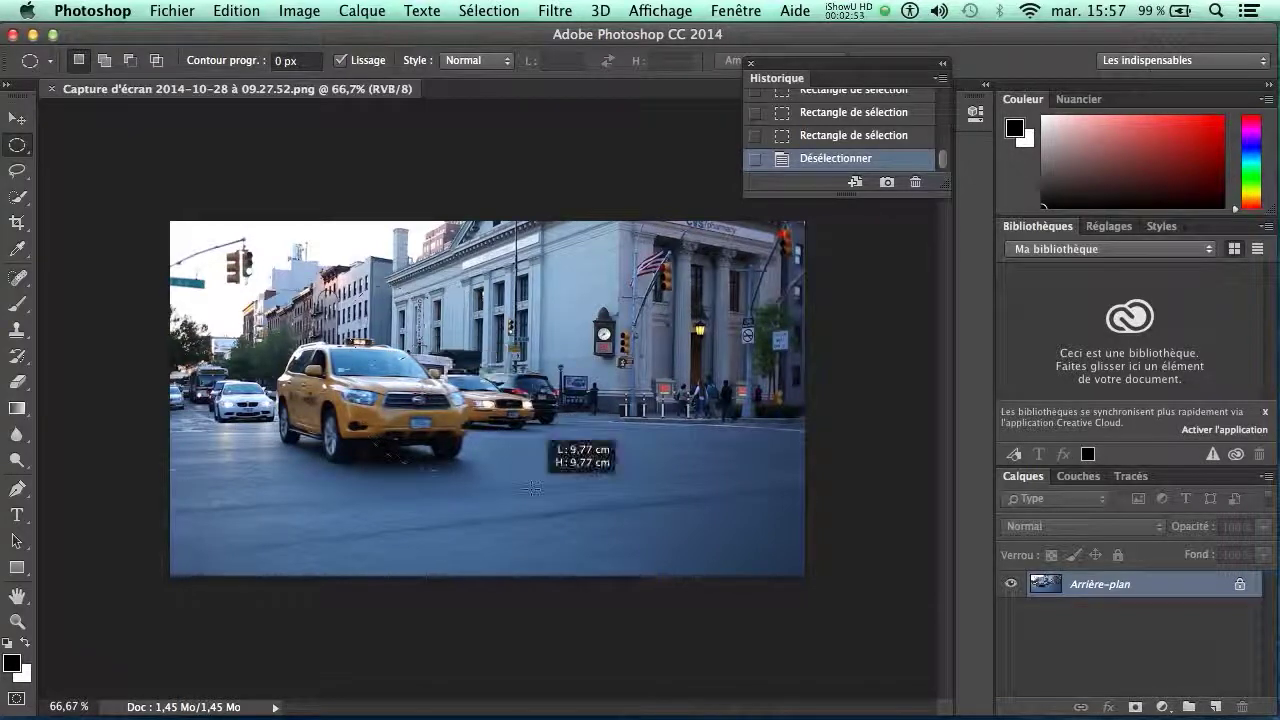
left_click_drag(432, 401, 528, 466)
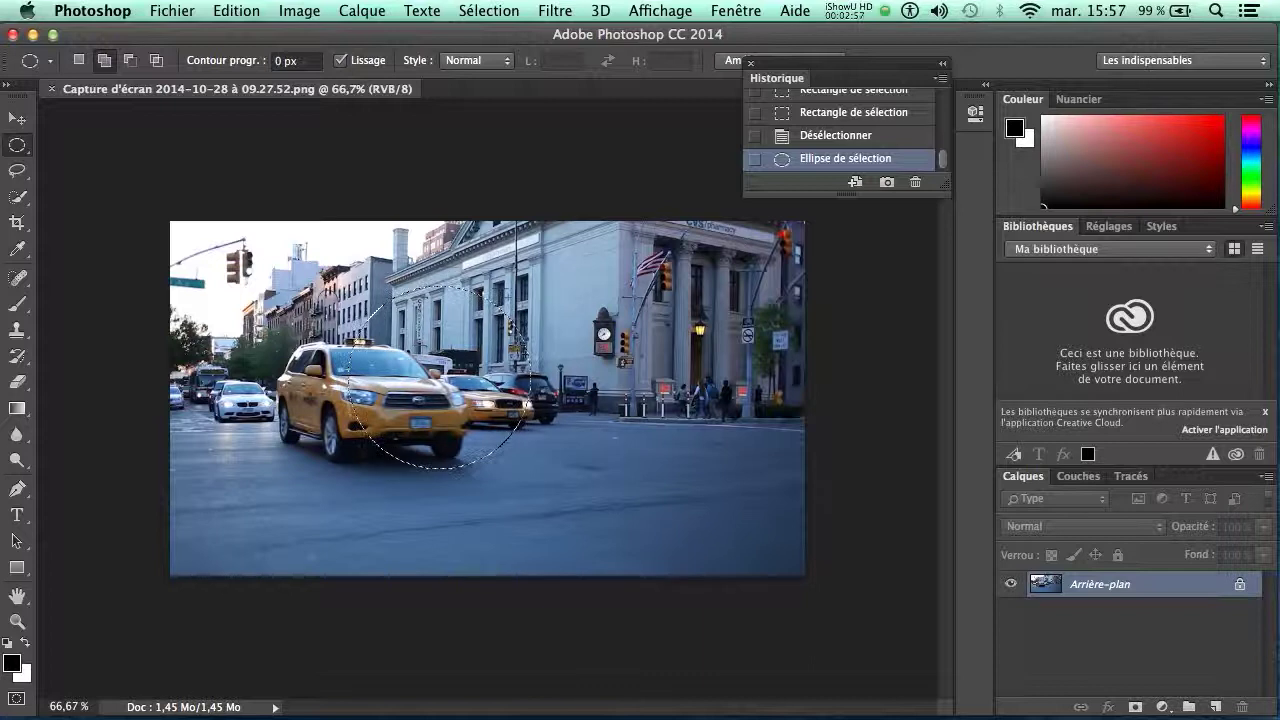
mouse_move(489, 296)
left_mouse_down()
mouse_move(551, 330)
mouse_move(632, 430)
mouse_move(670, 510)
left_mouse_up()
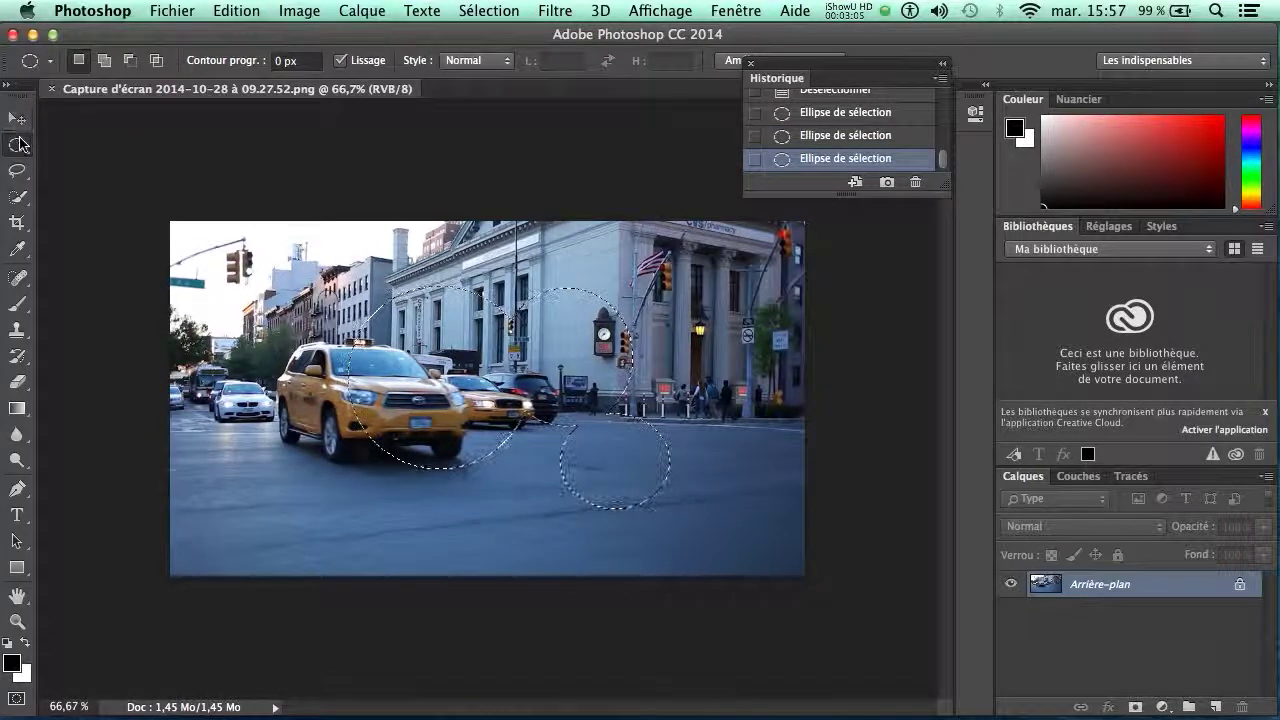
Switch back to the Rectangular Marquee and add a rectangle around the front taxi
left_click_drag(17, 145, 78, 144)
left_click(78, 142)
left_click_drag(236, 325, 391, 470)
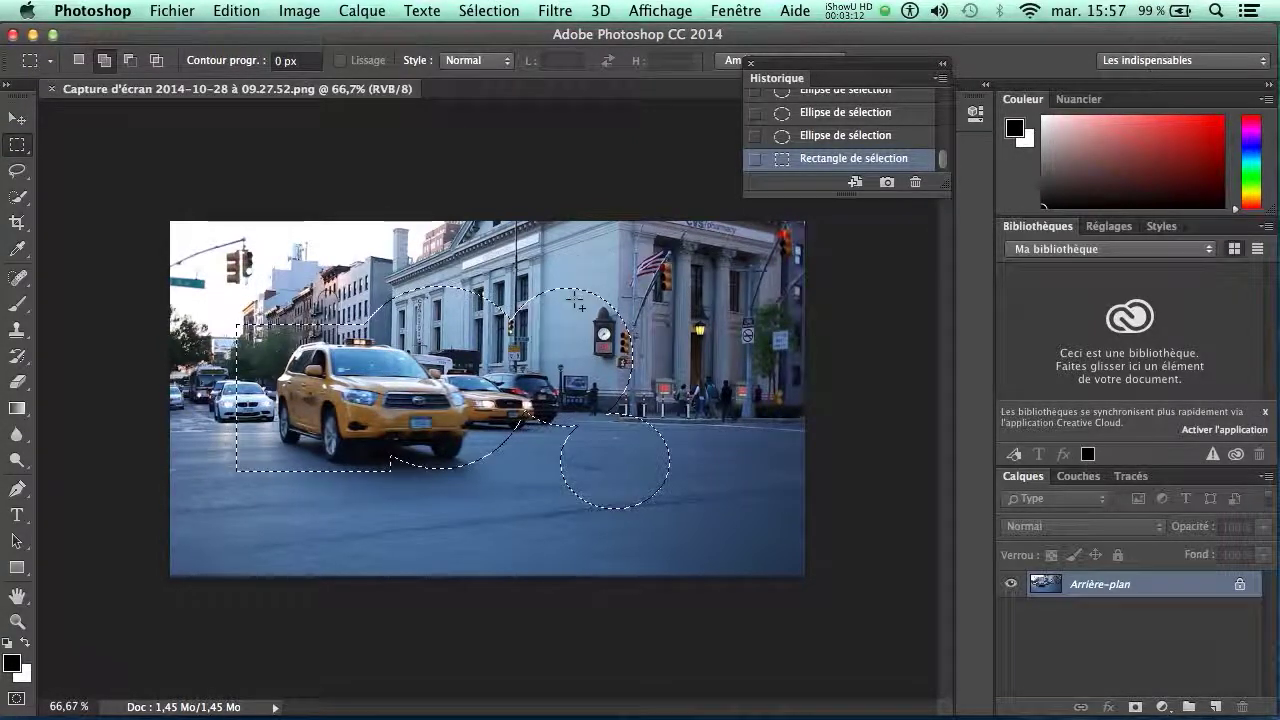
Add the building's columns area, then Alt-subtract a rooftop strip and the road circle's lower half
left_click_drag(577, 301, 577, 266)
left_click_drag(688, 355, 717, 379)
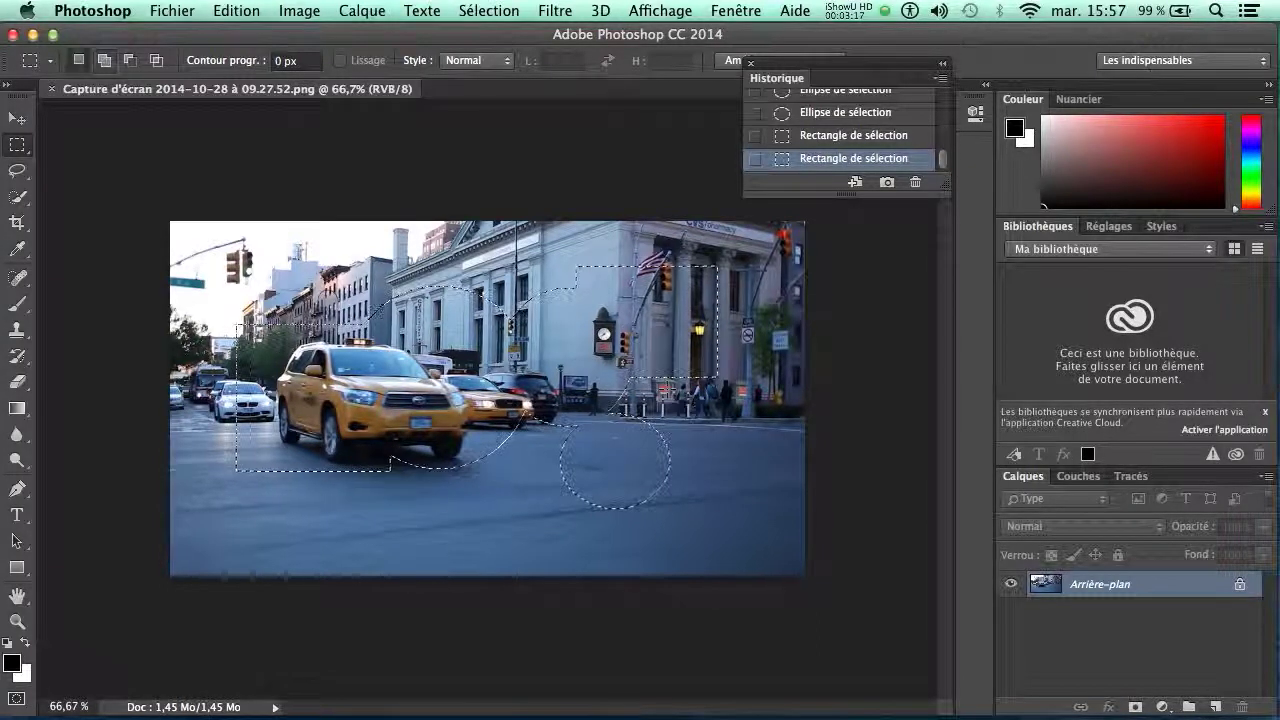
key("alt")
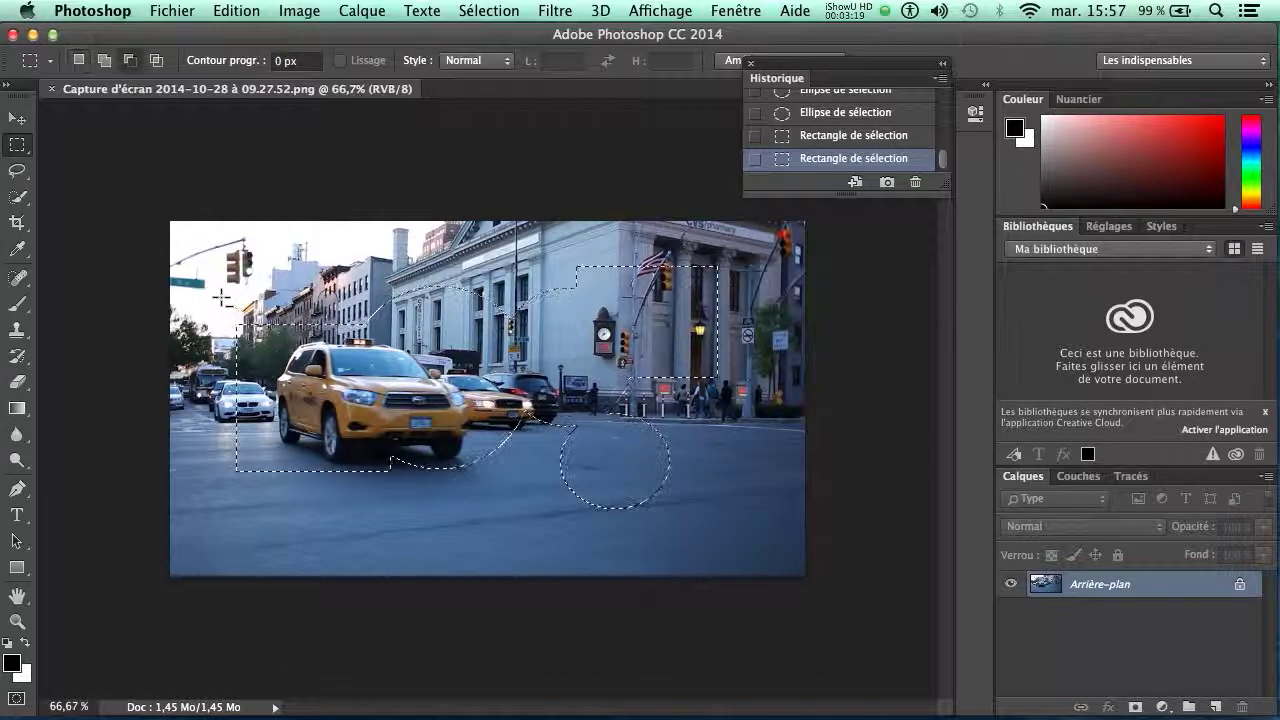
left_click_drag(327, 257, 525, 312)
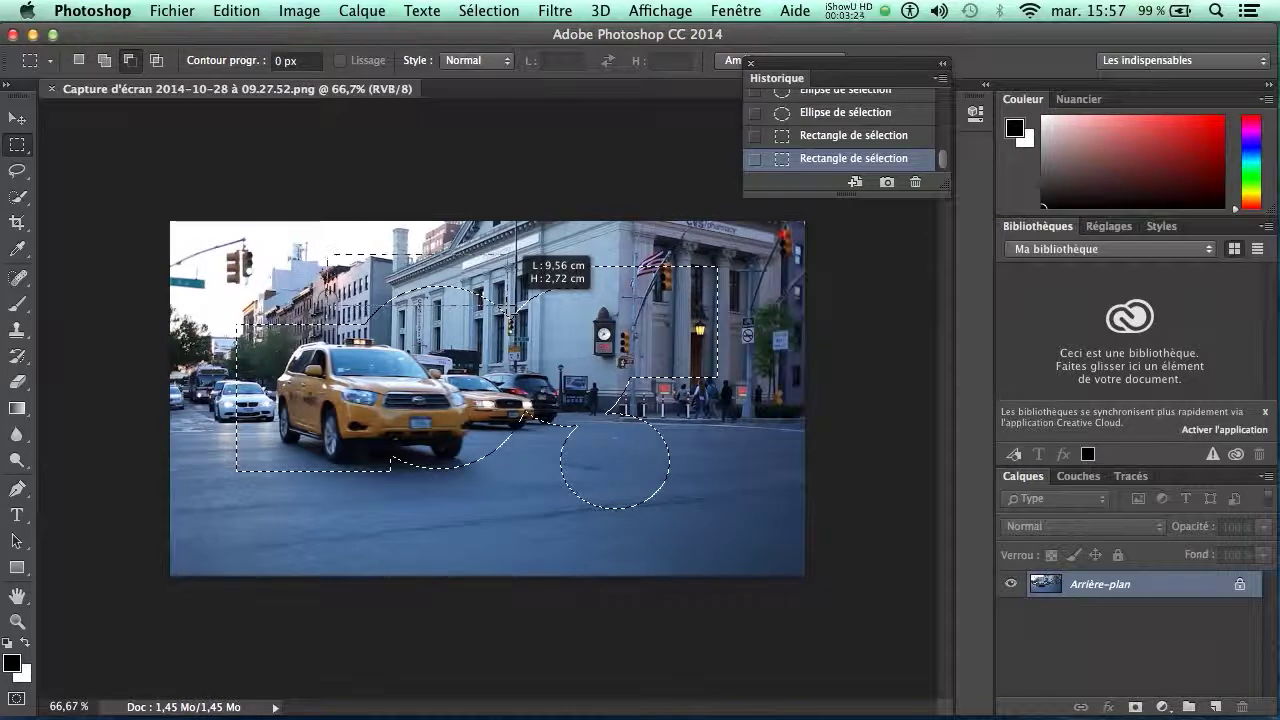
left_click_drag(525, 306, 525, 306)
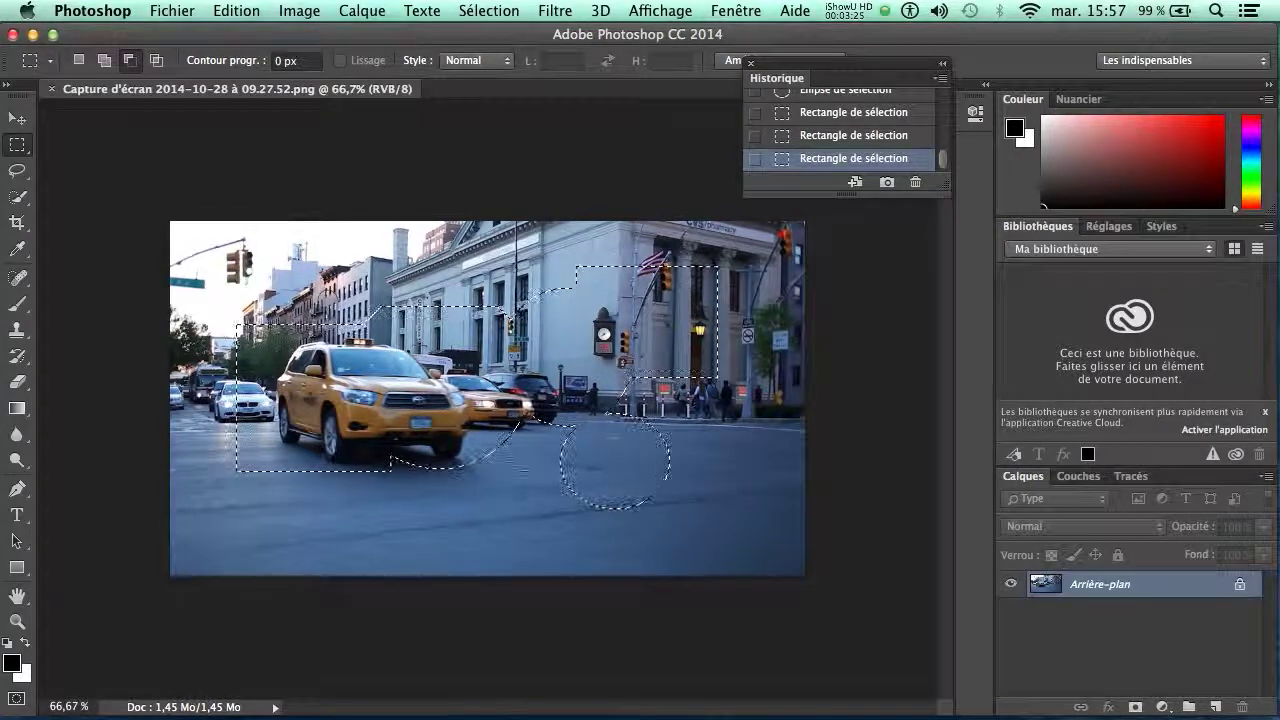
left_click_drag(548, 457, 698, 530)
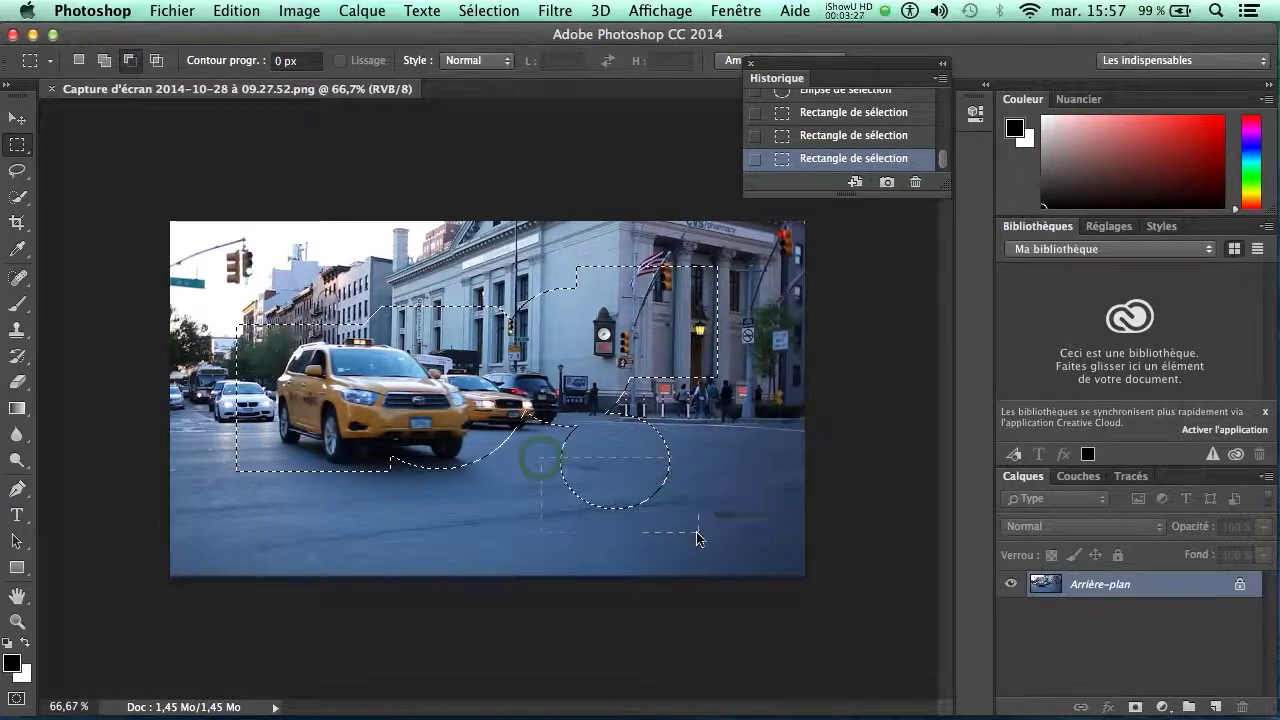
Preview a brighter selection in Luminosité/Contraste, cancel it, and deselect with Cmd+D
left_click(298, 10)
mouse_move(320, 66)
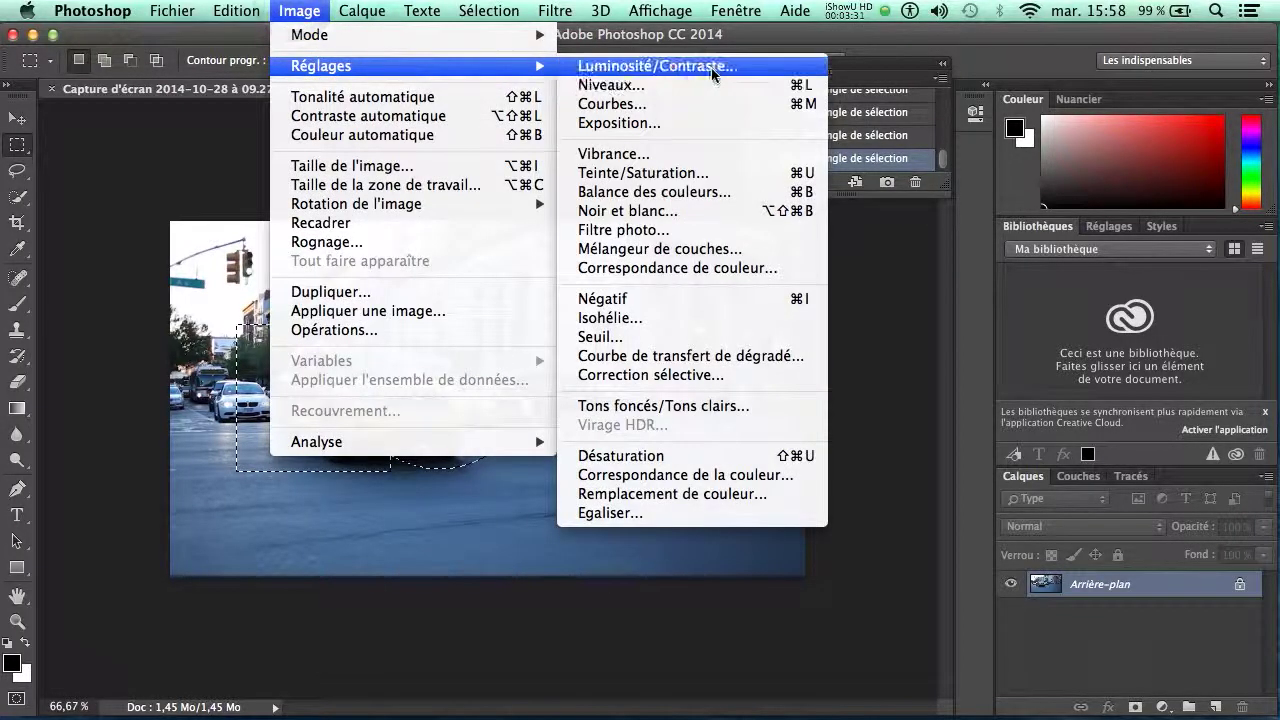
left_click(710, 67)
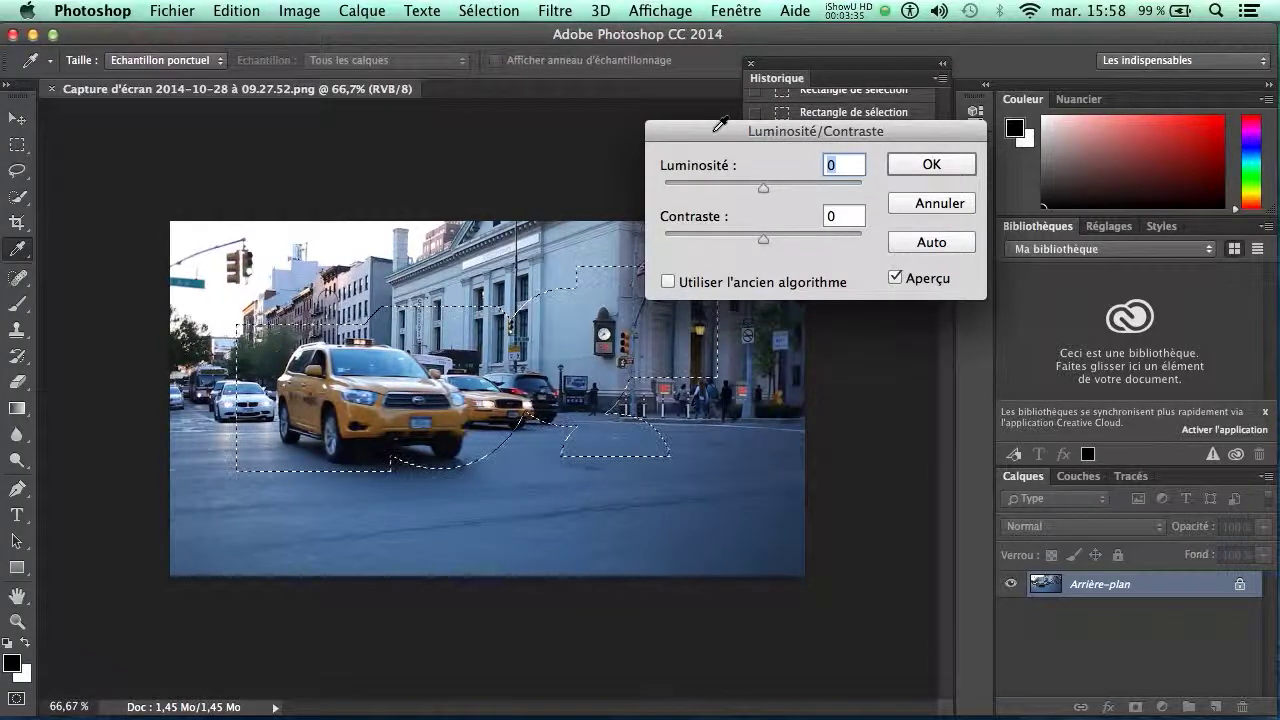
mouse_move(766, 190)
left_mouse_down()
mouse_move(895, 192)
mouse_move(667, 196)
mouse_move(831, 192)
left_mouse_up()
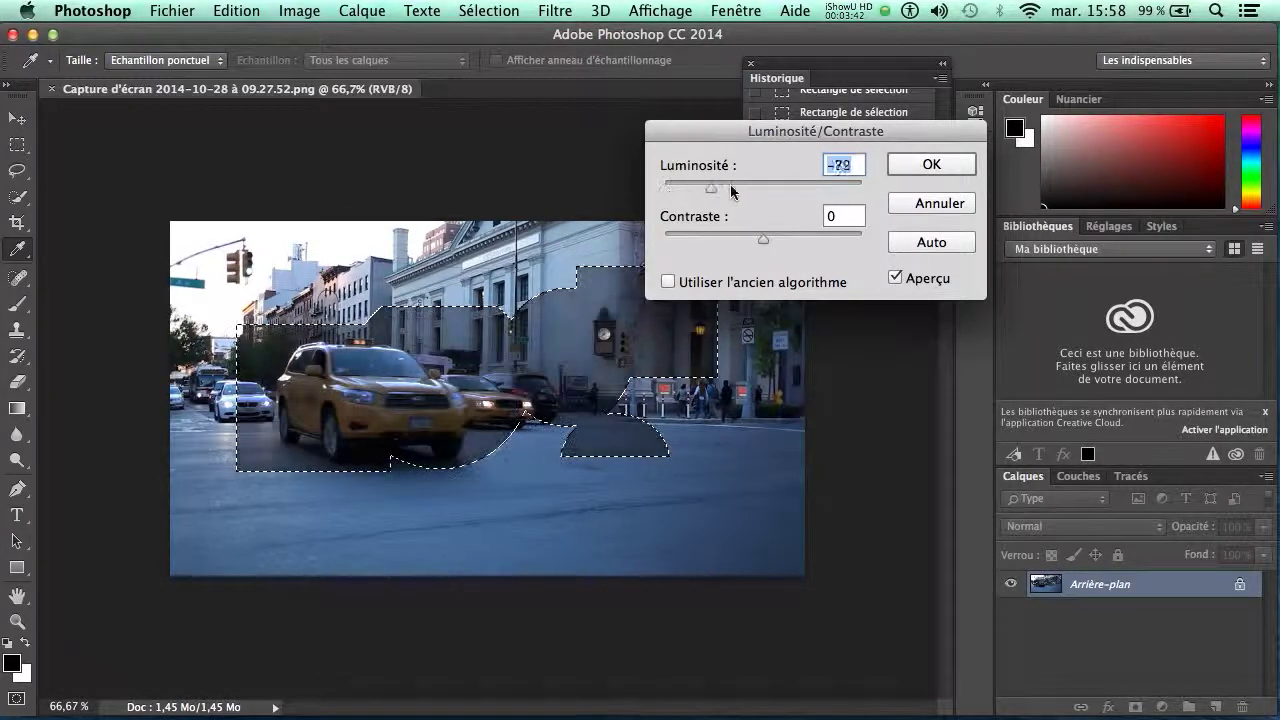
left_click(910, 205)
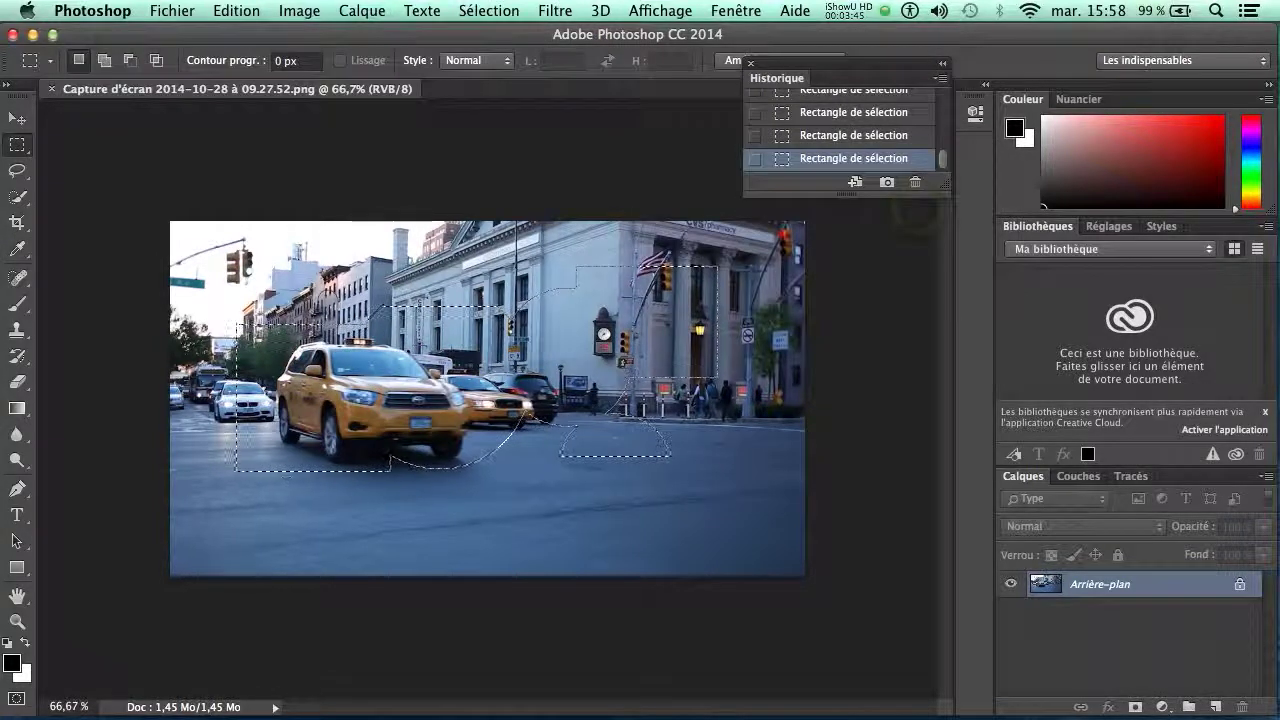
key("super+d")
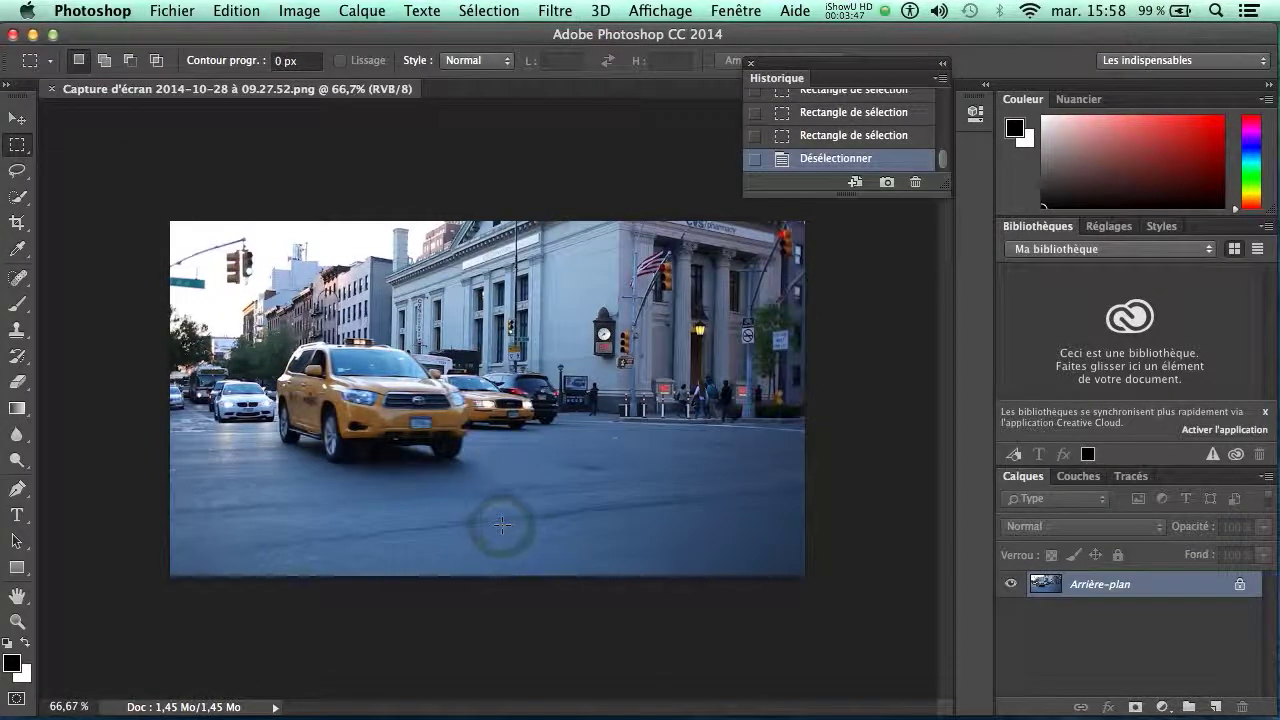